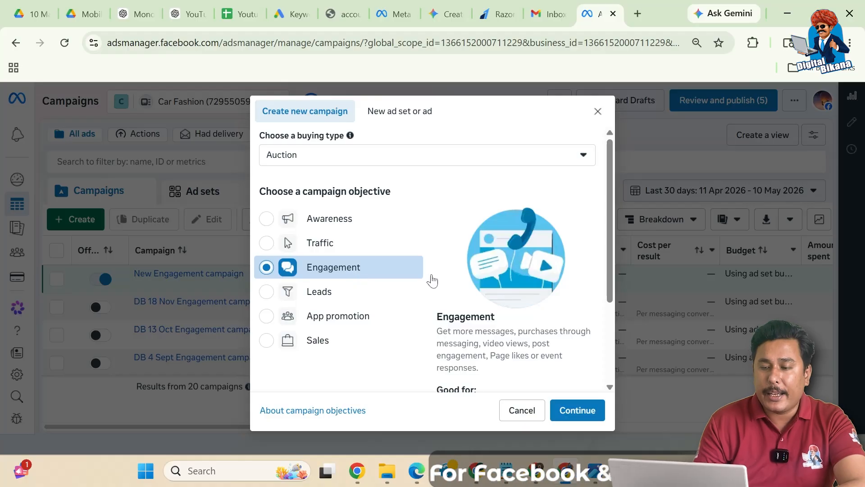
Step: Create a new campaign with the Engagement objective and the Manual engagement campaign setup
left_click(577, 410)
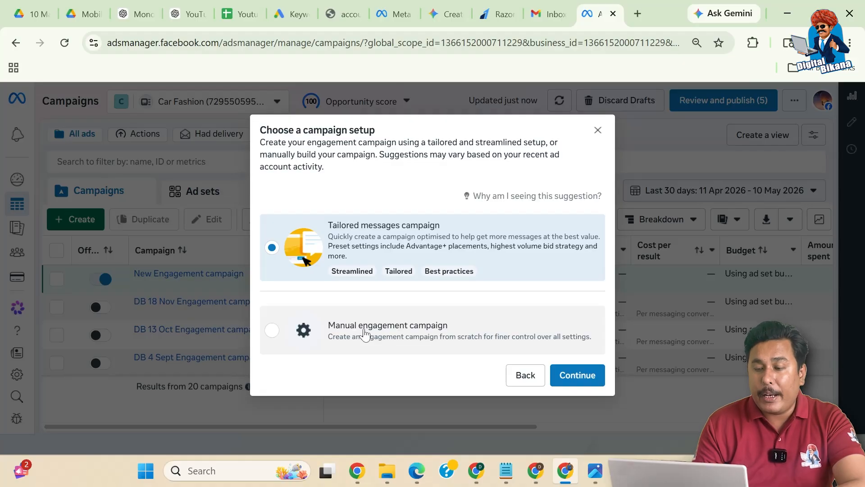
left_click(365, 334)
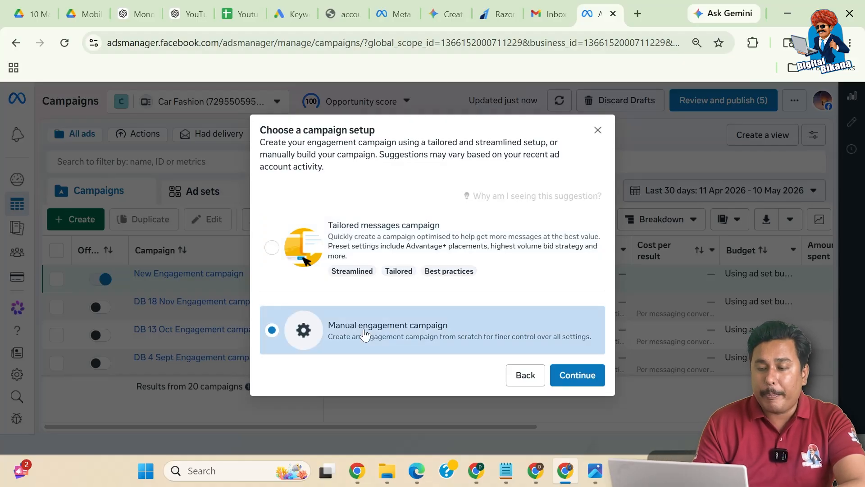
left_click(581, 379)
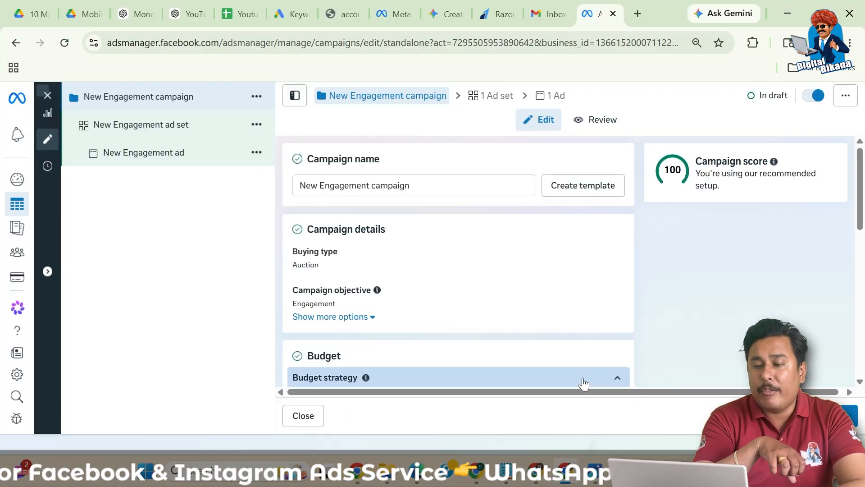
Step: Rename the new engagement campaign as "Trial Campaign"
left_click_drag(410, 186, 300, 189)
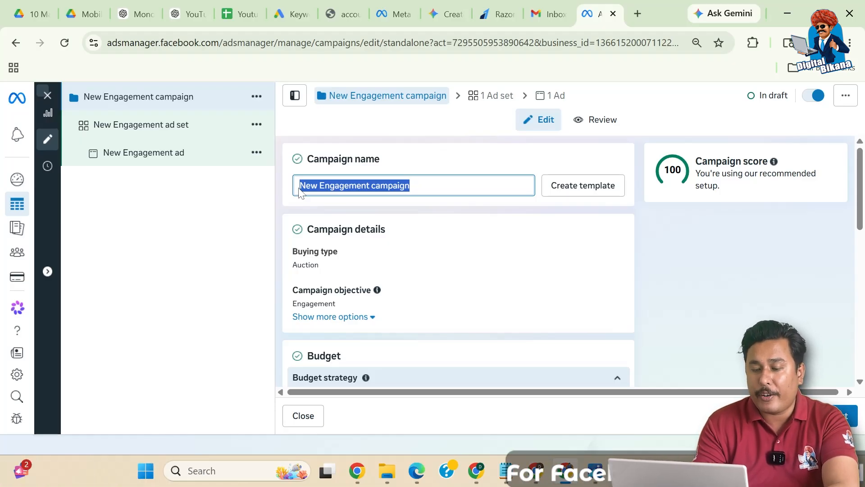
type("Tr")
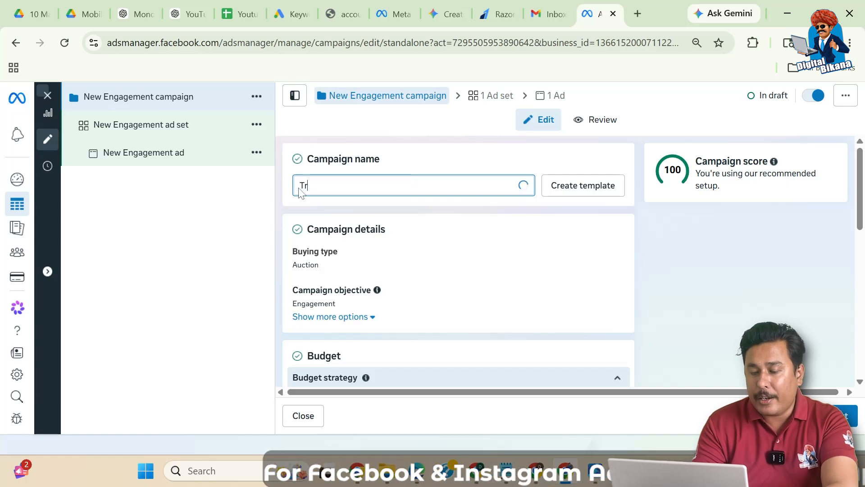
type("ial Campaign")
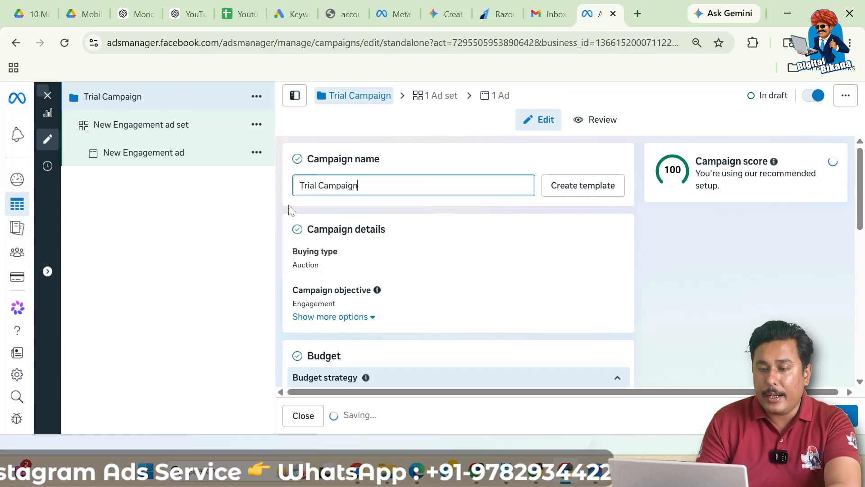
left_click(287, 206)
Step: Turn off sharing some of the budget with other ad sets in the campaign's budget settings
scroll(288, 206, "down", 1)
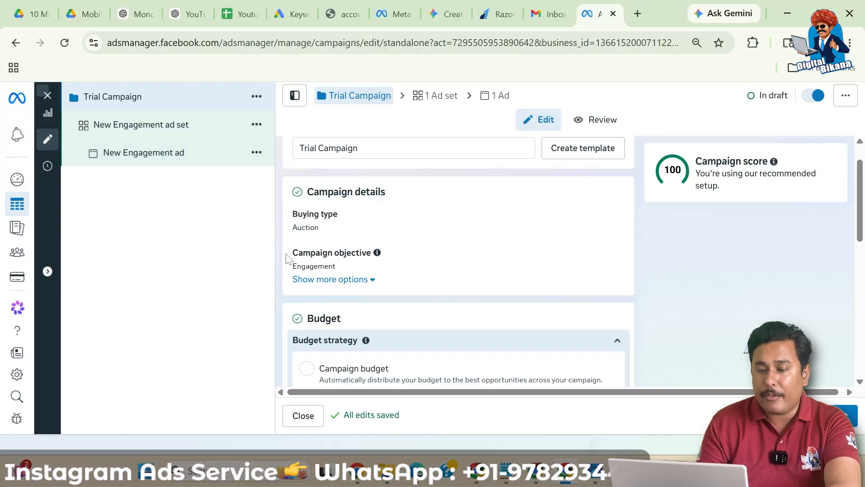
scroll(287, 259, "down", 1)
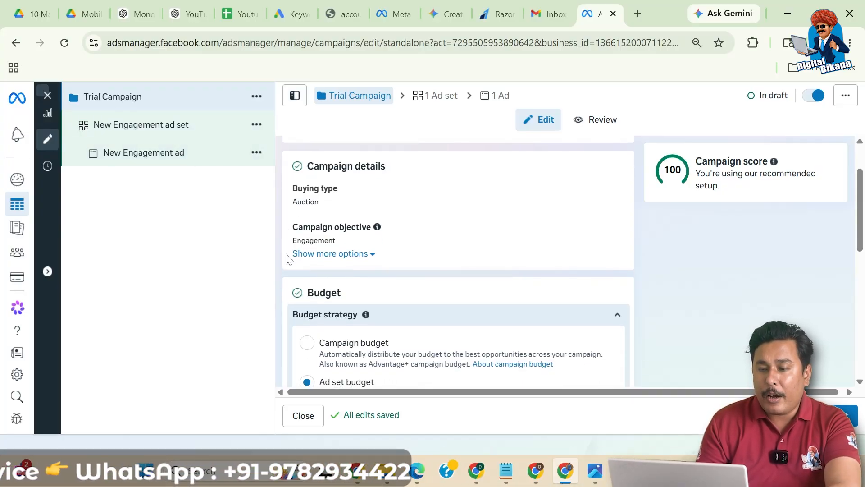
scroll(450, 261, "down", 2)
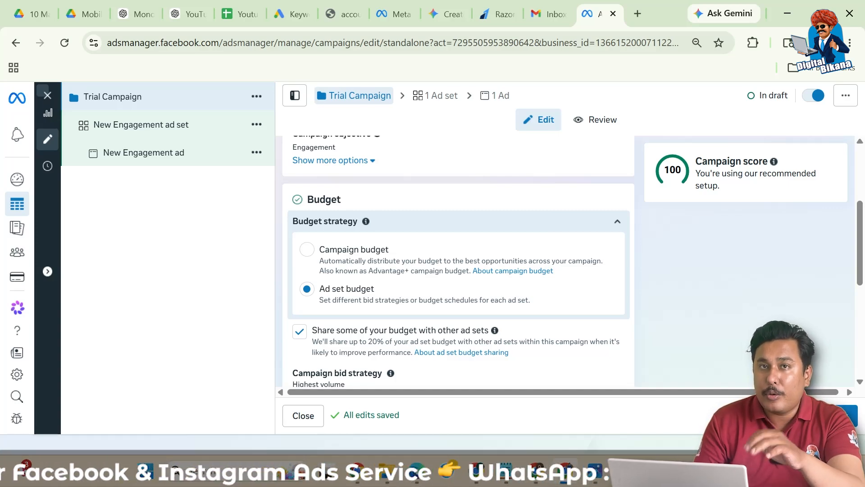
left_click(299, 332)
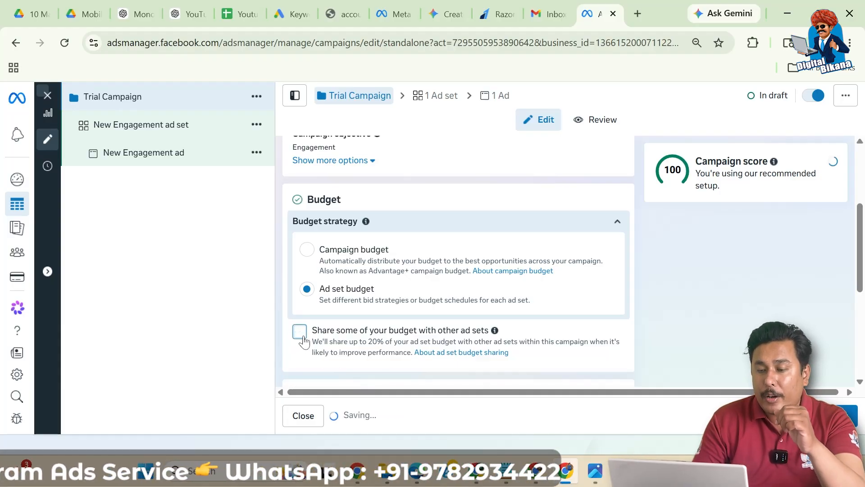
Step: Continue from the campaign settings to the ad set and rename it as "Feeds SR"
scroll(473, 319, "down", 1)
scroll(473, 319, "down", 2)
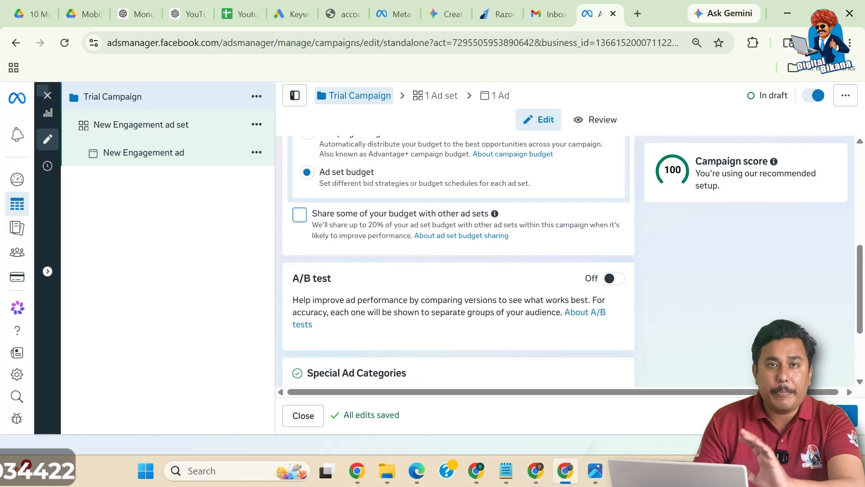
scroll(473, 319, "down", 2)
scroll(473, 319, "down", 1)
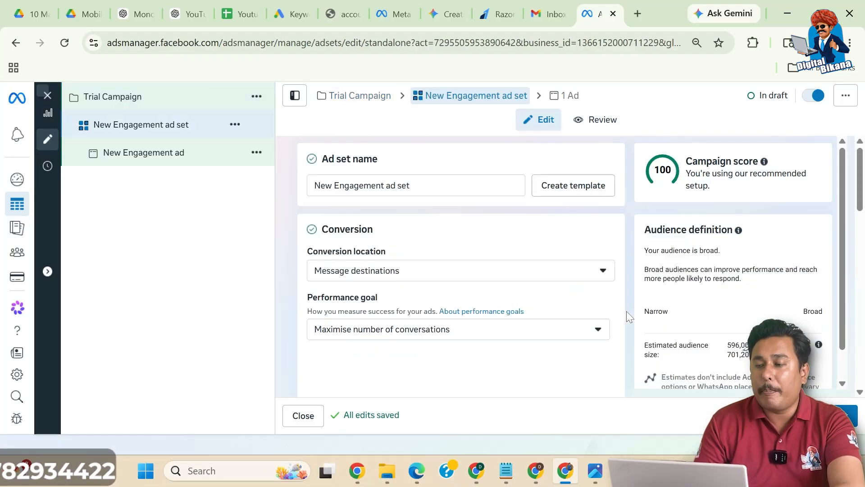
left_click_drag(437, 185, 281, 183)
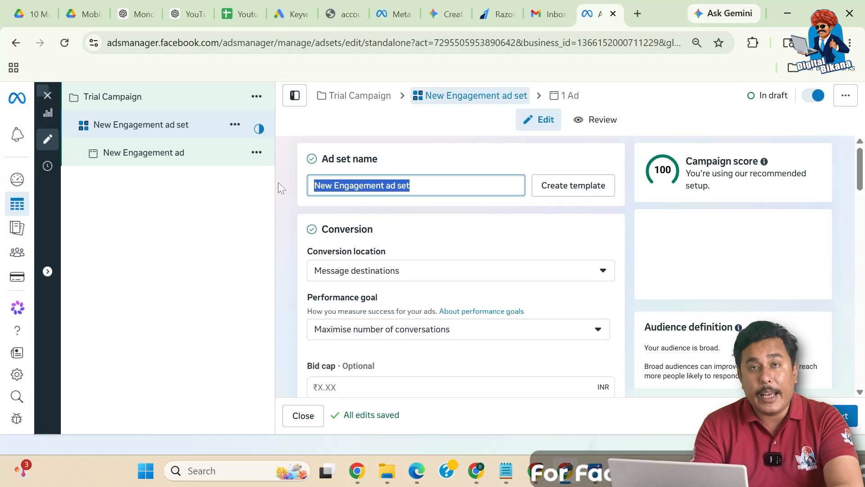
type("F")
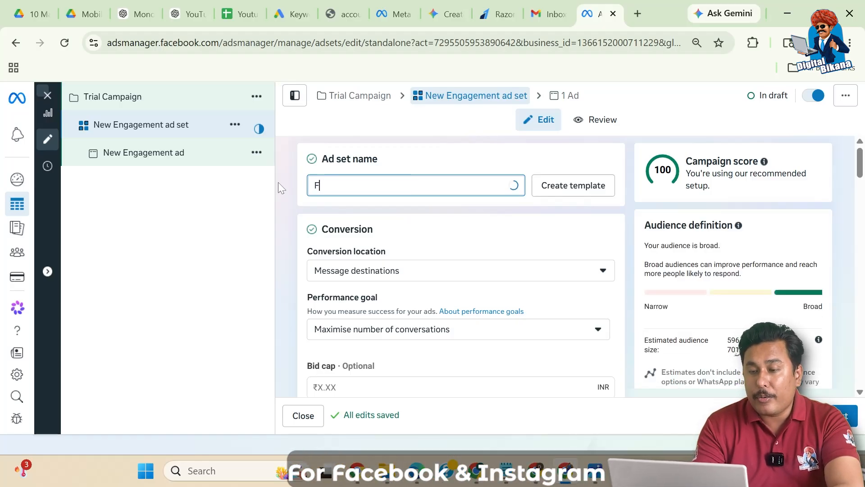
type("eeds")
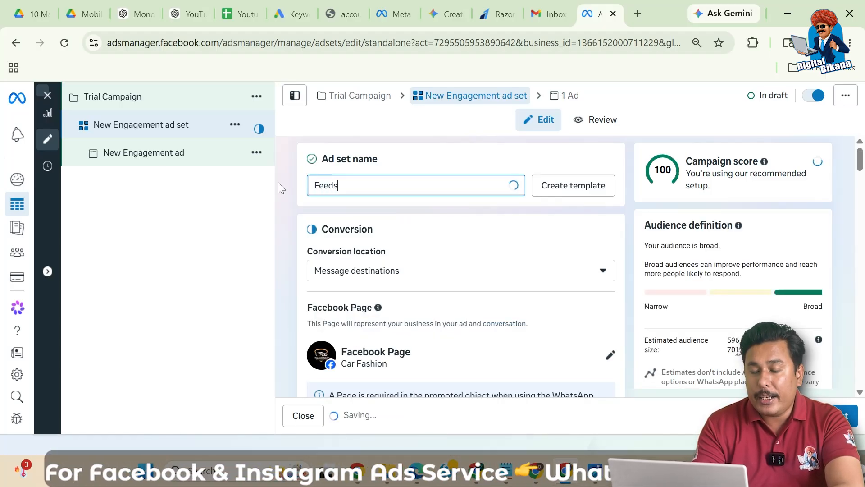
type(" SR")
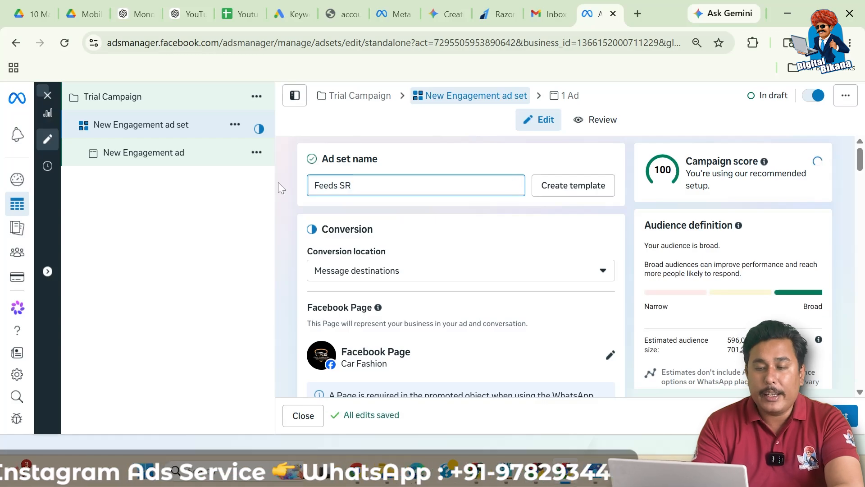
left_click(296, 217)
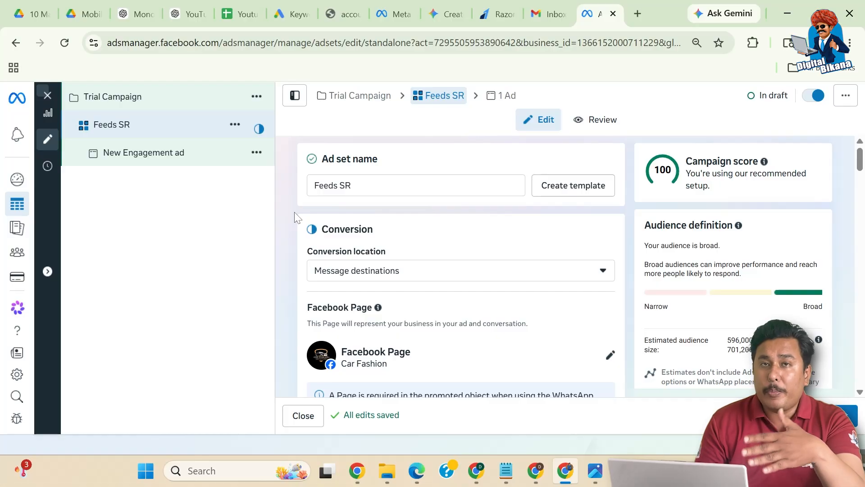
Step: Review the conversion location options of the Feeds SR ad set, leaving Message destinations selected
scroll(295, 217, "down", 1)
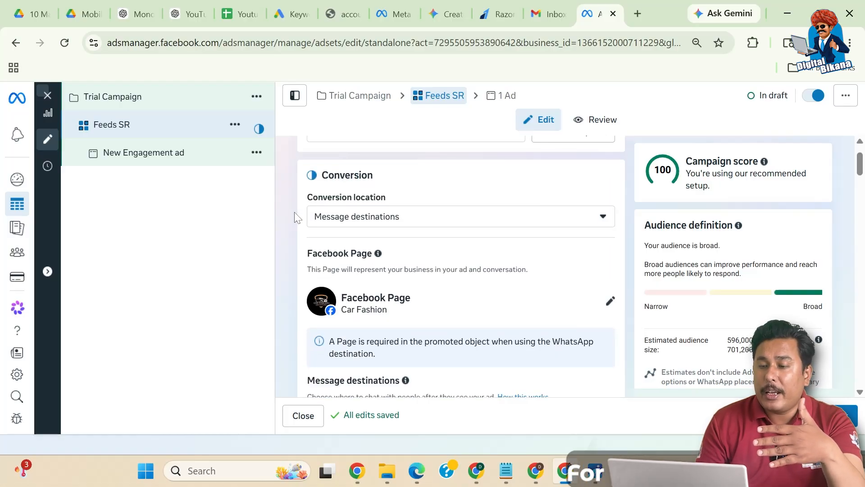
scroll(295, 216, "up", 1)
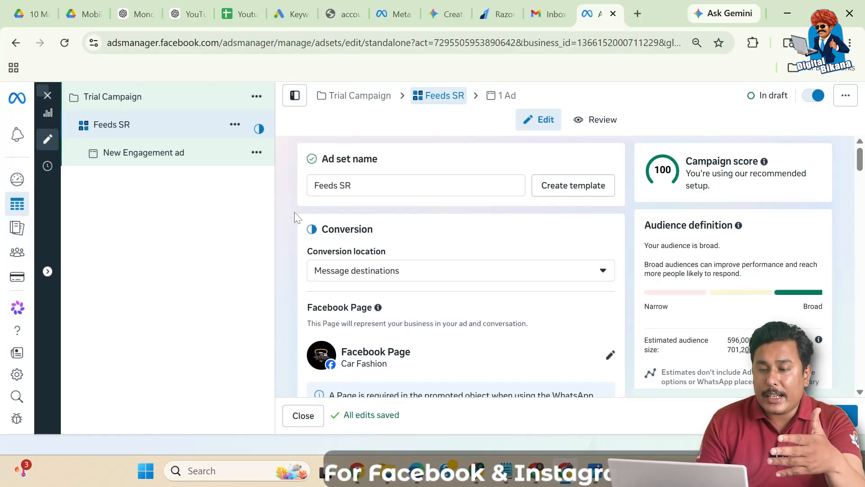
scroll(295, 217, "down", 1)
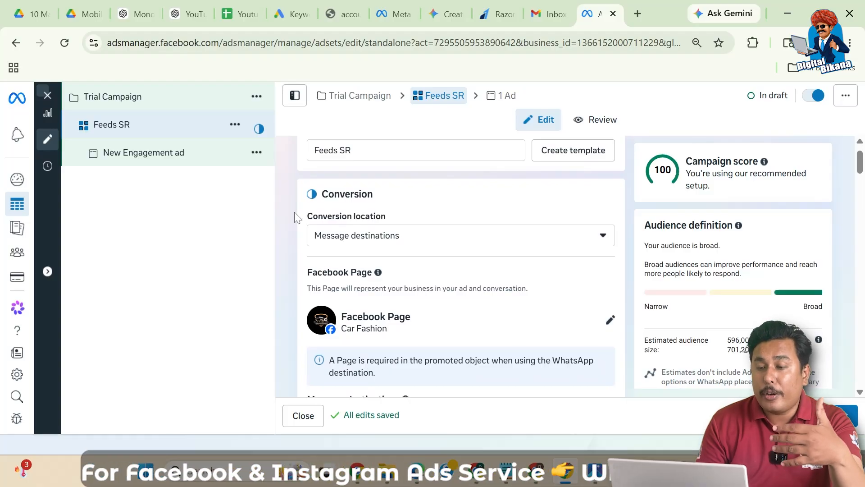
left_click(373, 245)
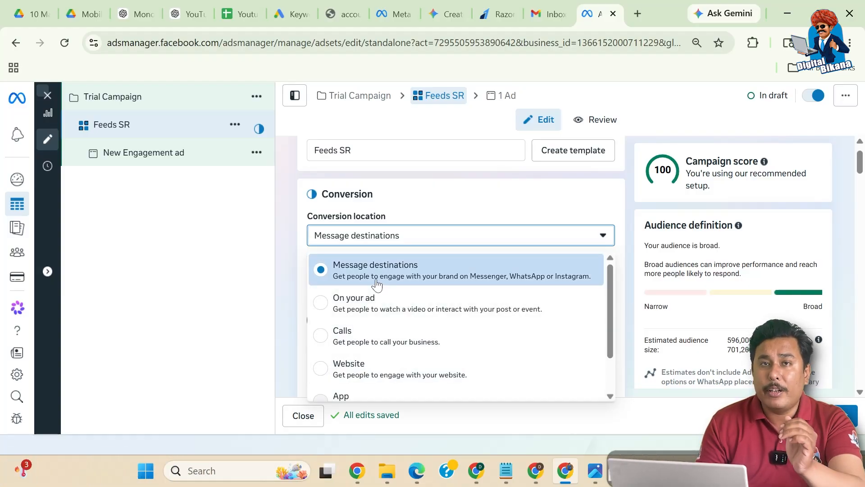
left_click(291, 268)
Step: Examine the ad set's Facebook Page, the manual message destinations and the WhatsApp number settings
scroll(315, 273, "down", 3)
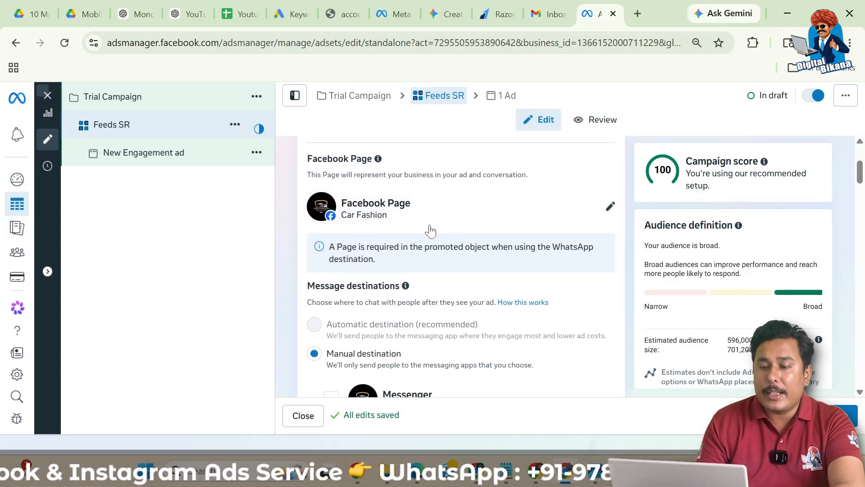
scroll(415, 286, "down", 2)
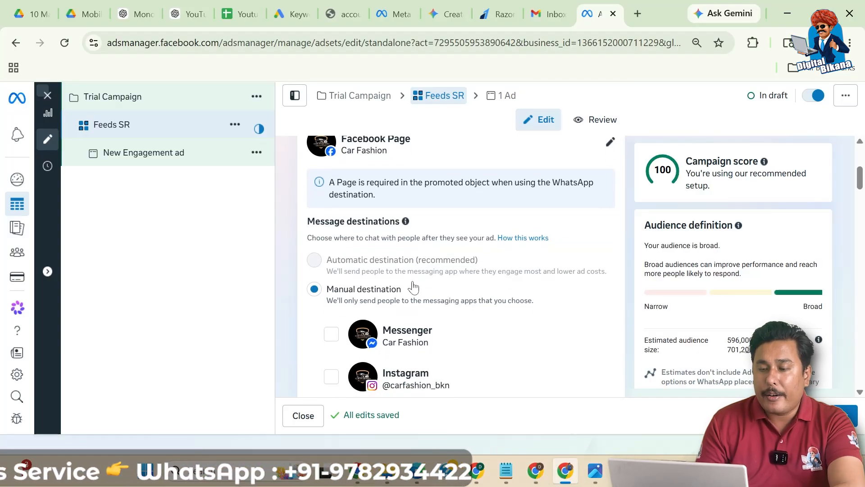
scroll(413, 287, "down", 1)
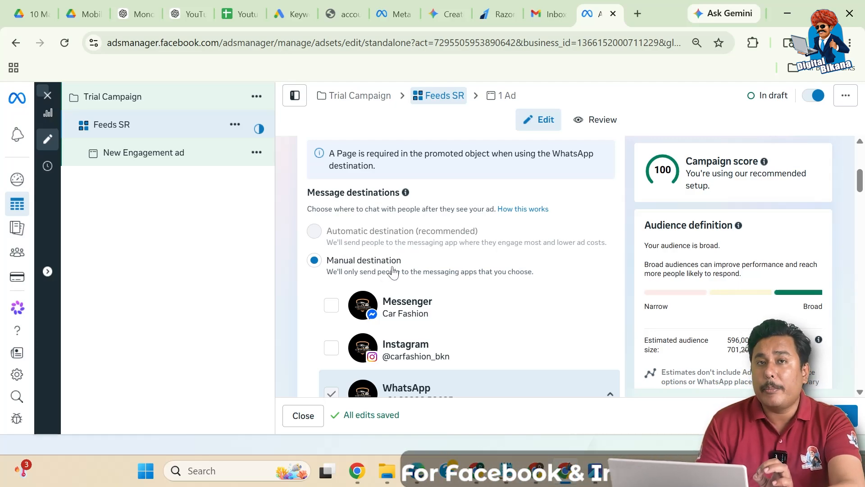
scroll(393, 272, "down", 1)
scroll(394, 270, "down", 1)
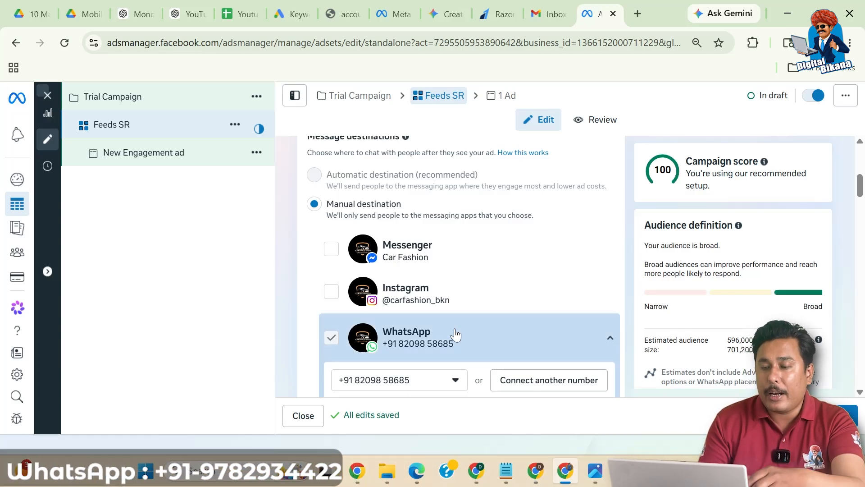
scroll(456, 333, "down", 2)
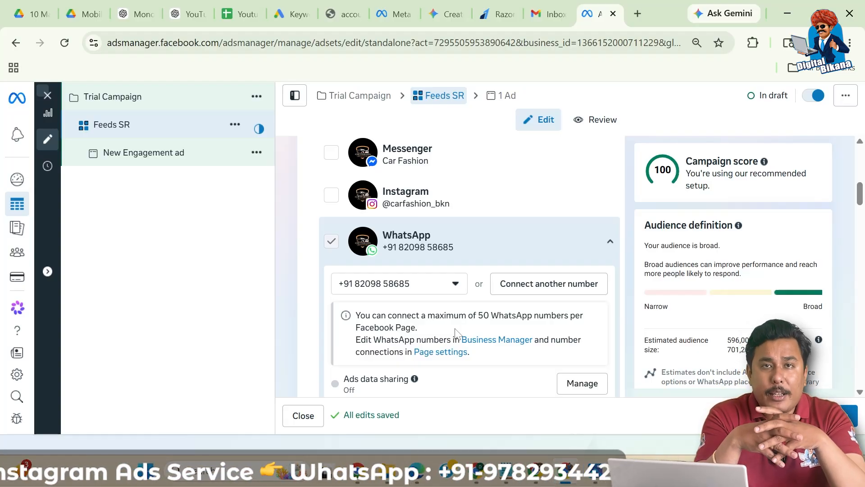
scroll(455, 334, "down", 4)
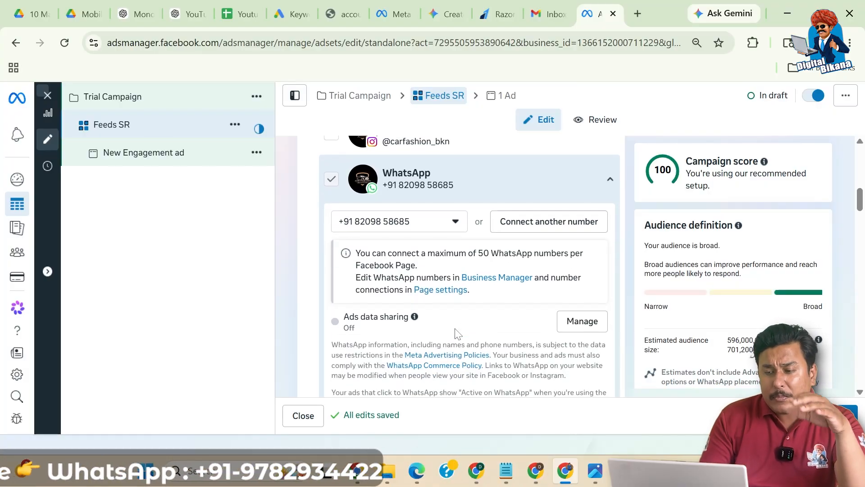
Step: Review the ad set's performance goal options, keeping Maximise number of conversations
scroll(454, 333, "down", 2)
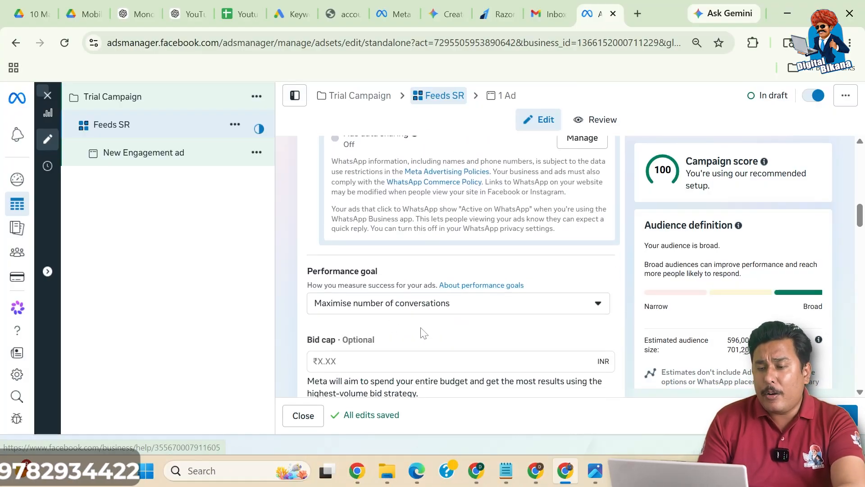
scroll(446, 319, "down", 1)
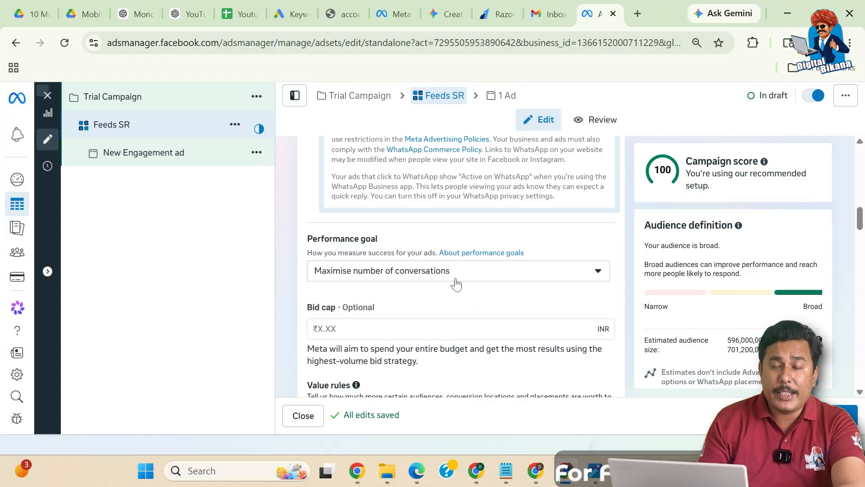
left_click(456, 283)
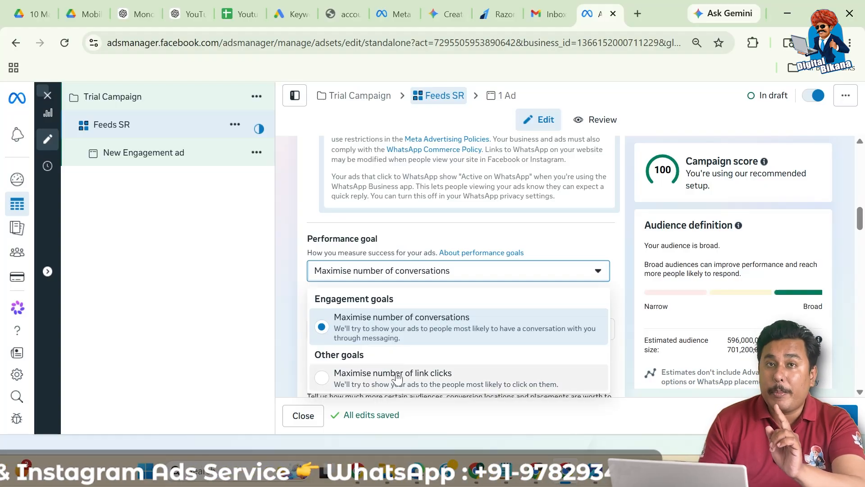
left_click(289, 306)
Step: Set the ad set's daily budget to ₹500
scroll(289, 306, "down", 3)
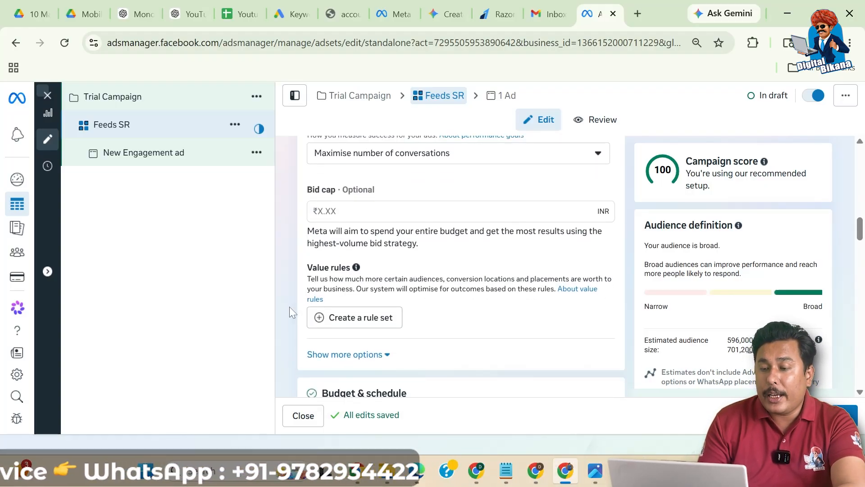
scroll(470, 273, "down", 1)
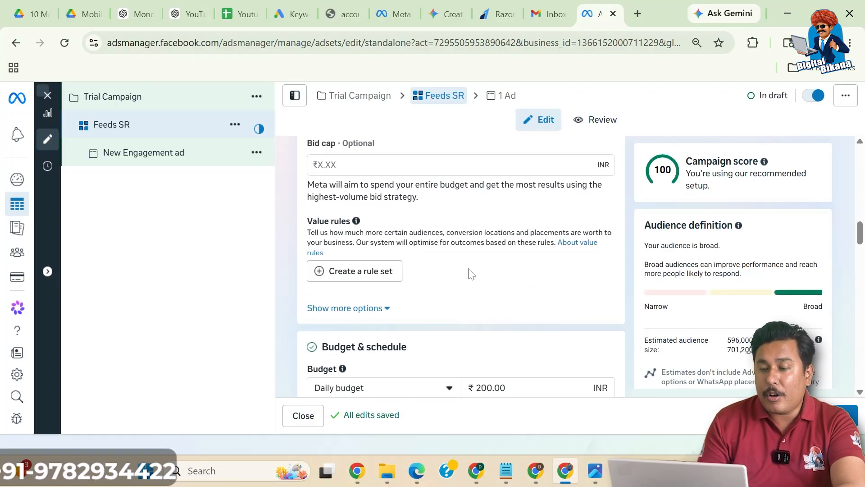
scroll(471, 273, "down", 3)
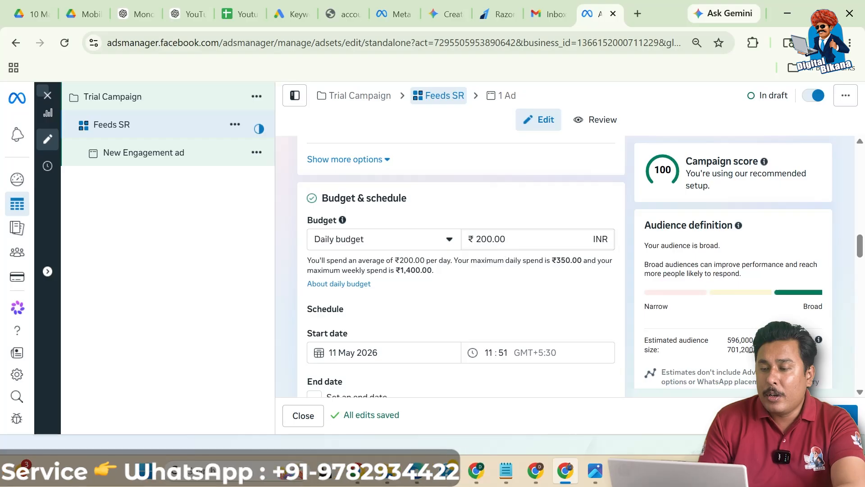
left_click(481, 239)
key("BackSpace")
type("5")
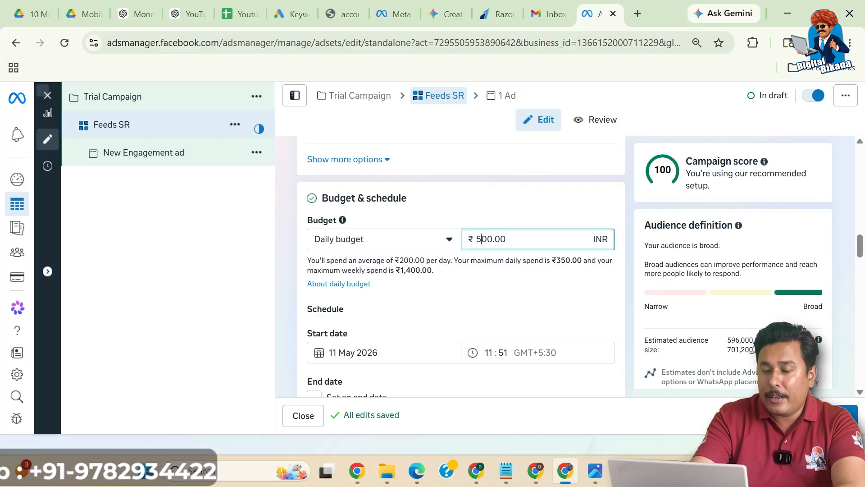
left_click(477, 219)
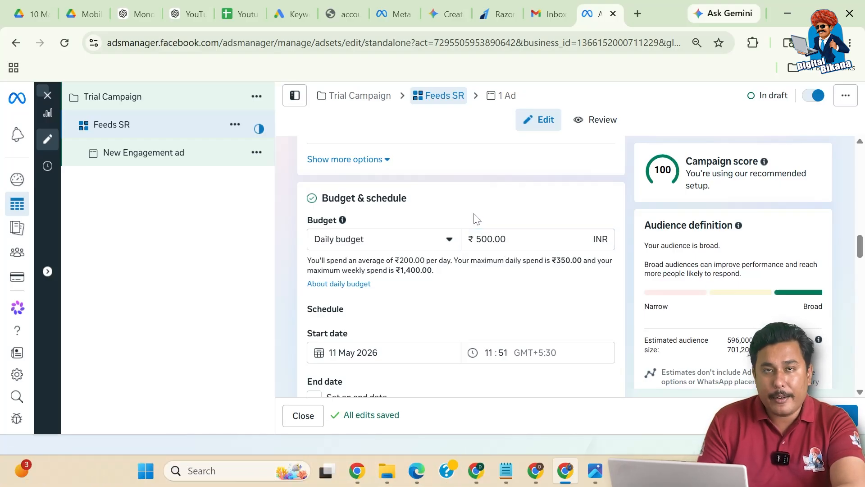
Step: Examine the ad set's start and end dates, budget scheduling, ad set scheduling and audience controls
scroll(473, 218, "down", 3)
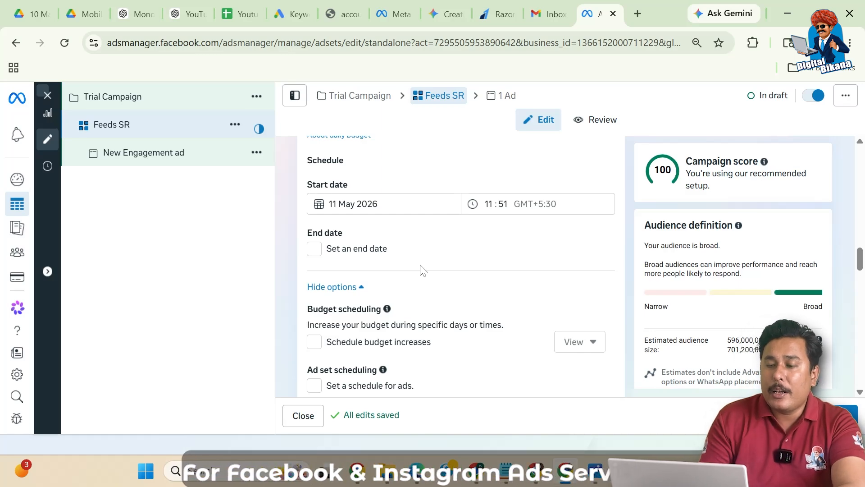
scroll(423, 270, "down", 1)
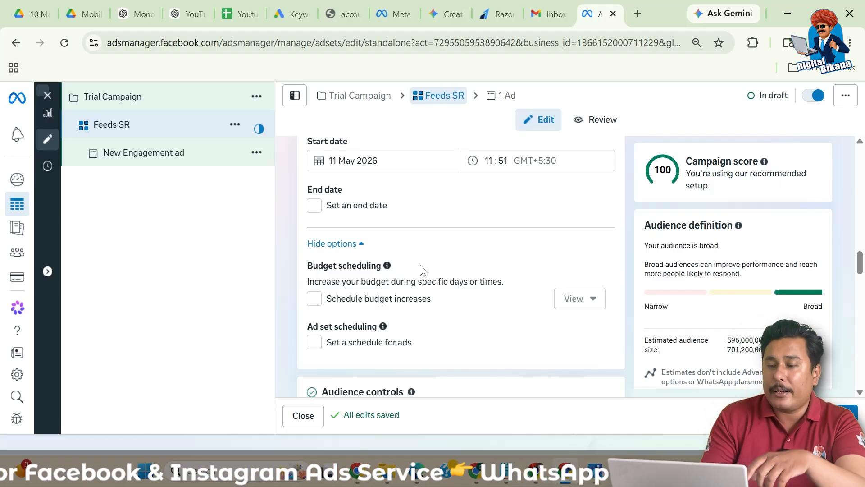
scroll(421, 269, "down", 2)
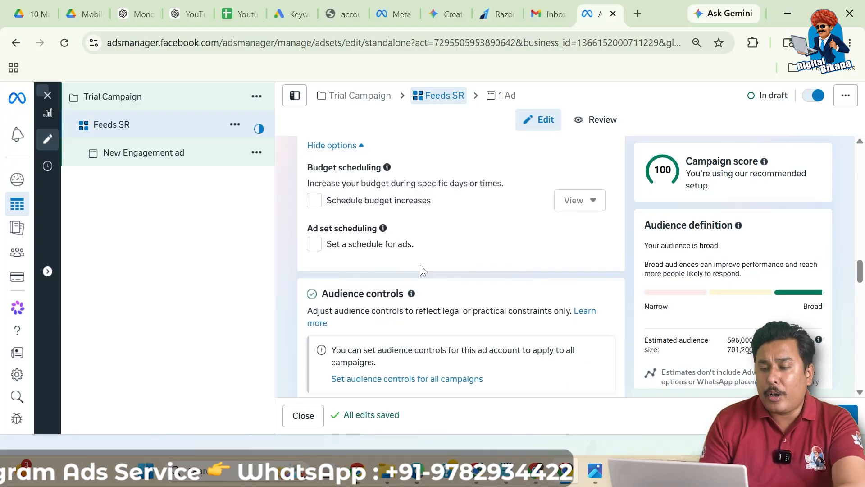
scroll(420, 265, "down", 2)
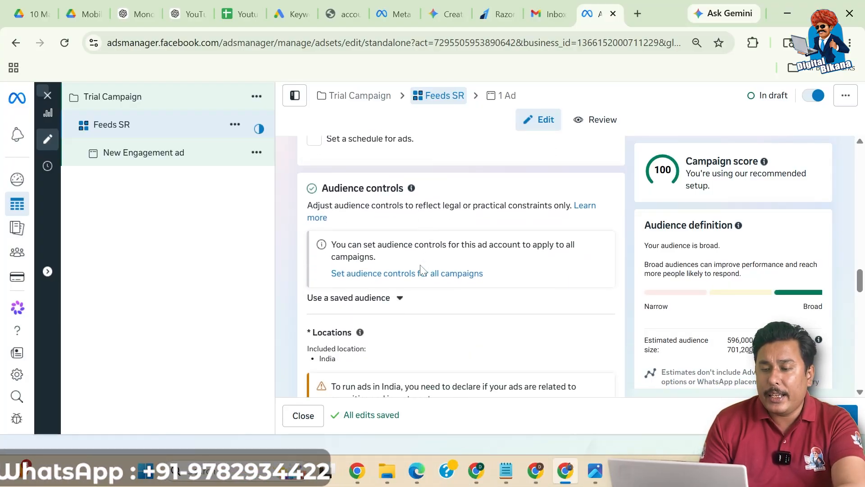
scroll(422, 269, "down", 3)
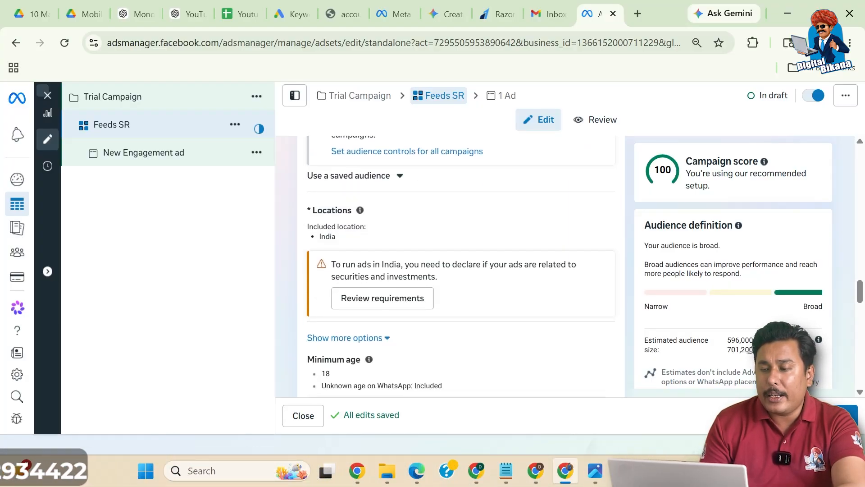
scroll(508, 281, "down", 1)
scroll(508, 282, "down", 1)
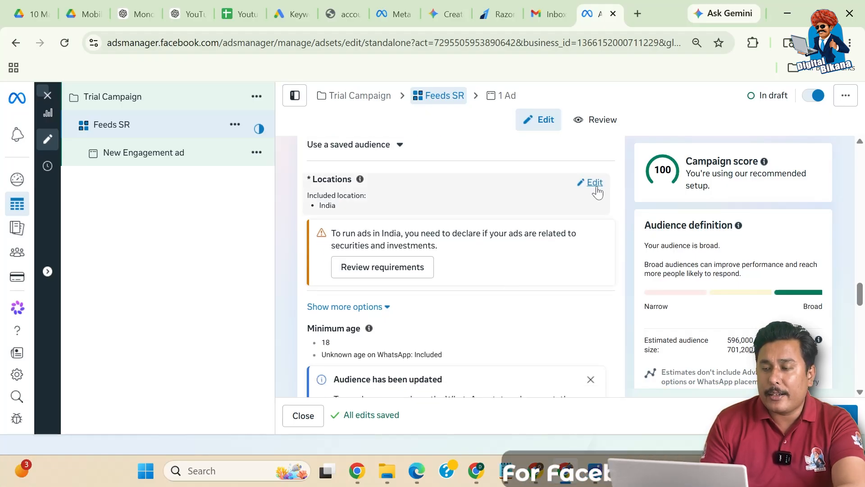
Step: Edit the ad set's locations and include the place Panchsati Circle (sadul Ganj)
left_click(595, 182)
scroll(488, 228, "down", 1)
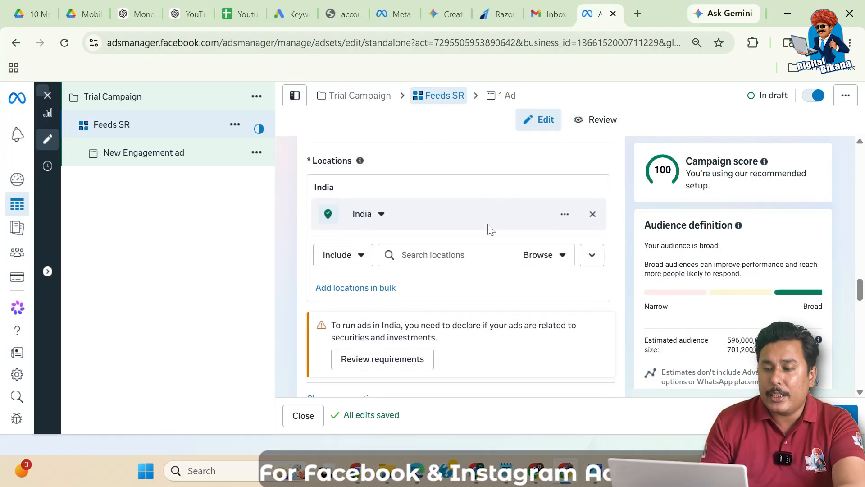
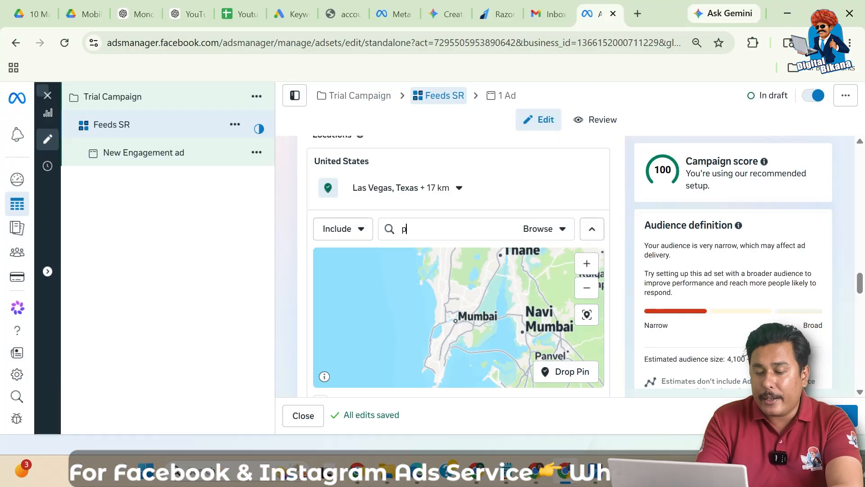
type("anchsati ")
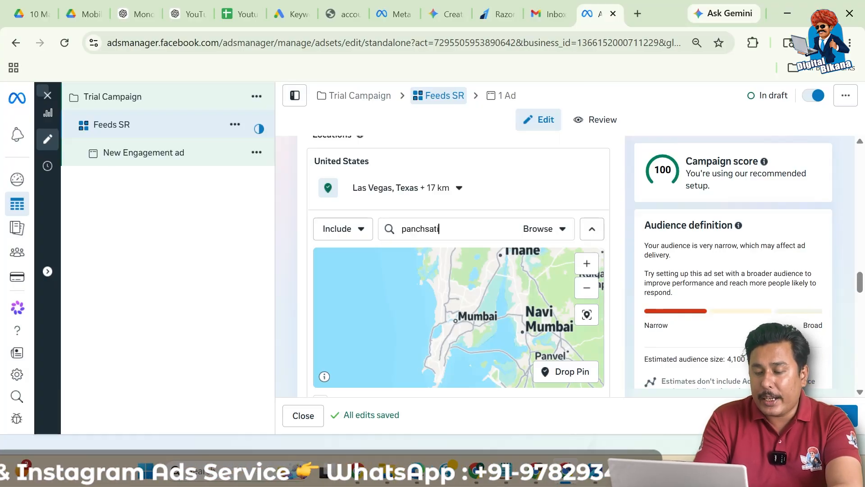
type("circle")
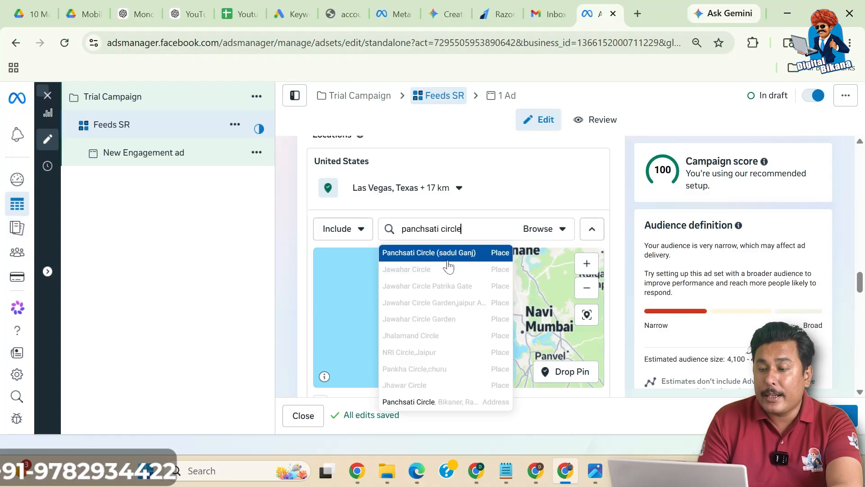
left_click(448, 260)
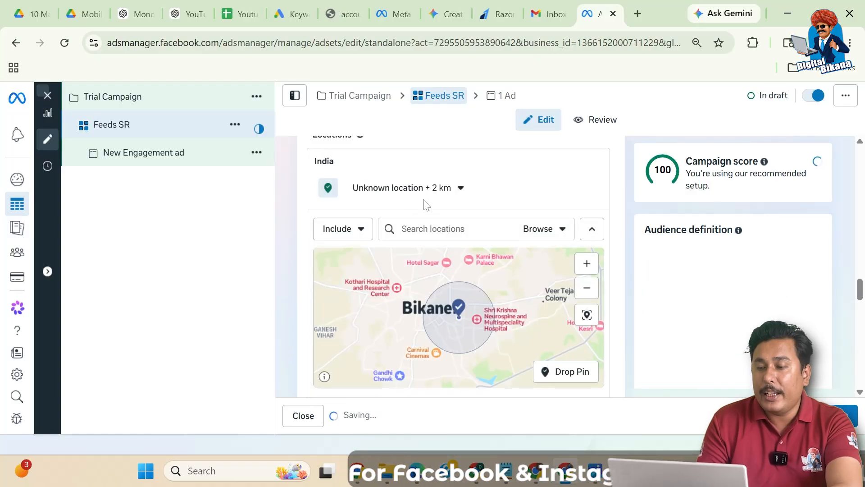
Step: Try a radius of 1 km and one of 14 km around the Panchsati Circle location
left_click(486, 194)
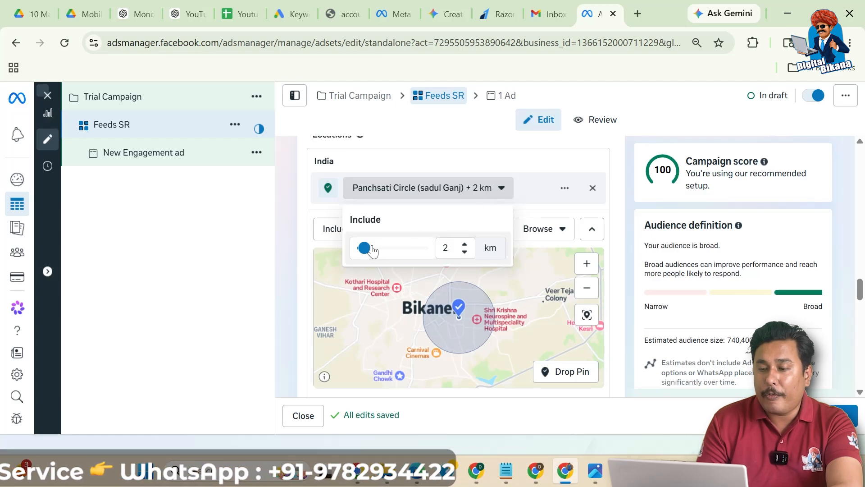
mouse_move(363, 248)
left_mouse_down()
mouse_move(379, 247)
mouse_move(360, 256)
left_mouse_up()
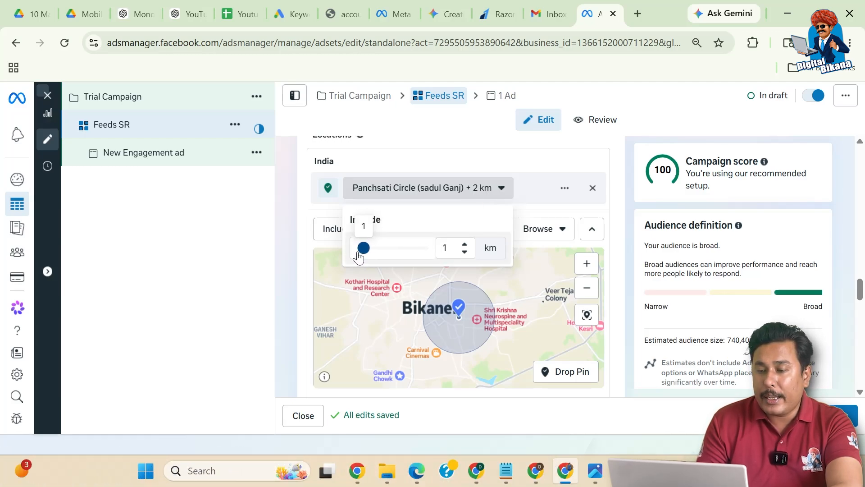
left_click(339, 248)
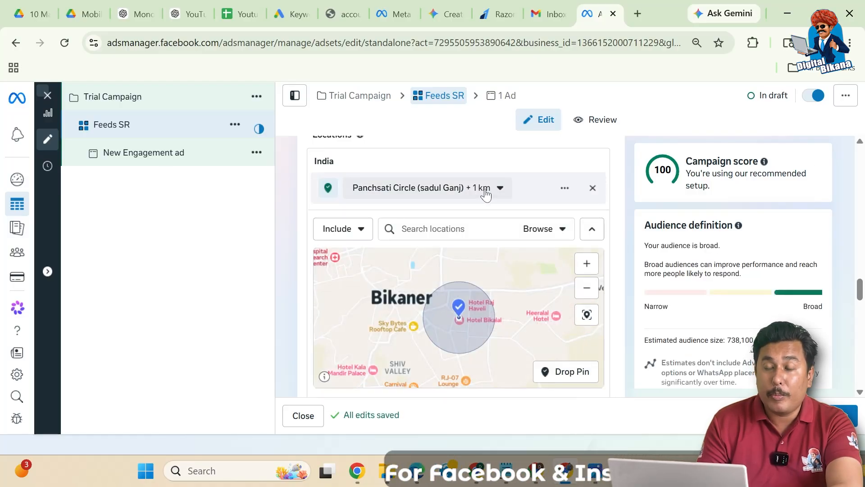
left_click(485, 189)
left_click_drag(363, 248, 373, 251)
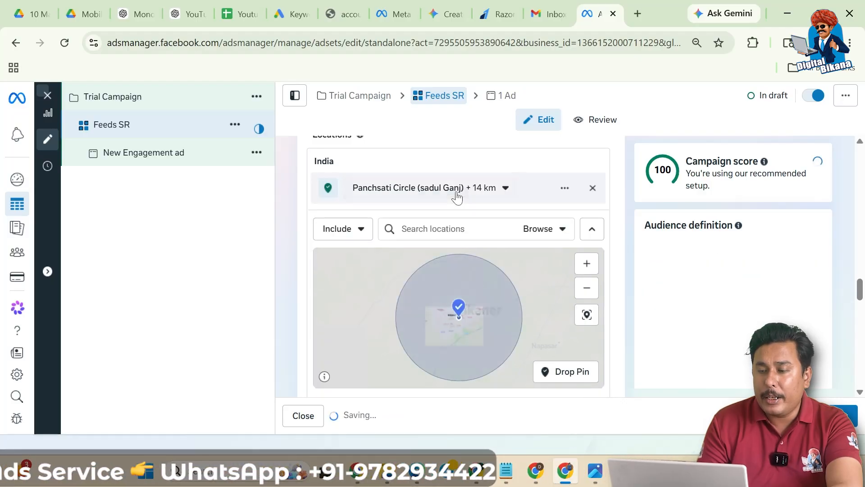
Step: Set the radius around the Panchsati Circle location to 5 km
left_click(479, 195)
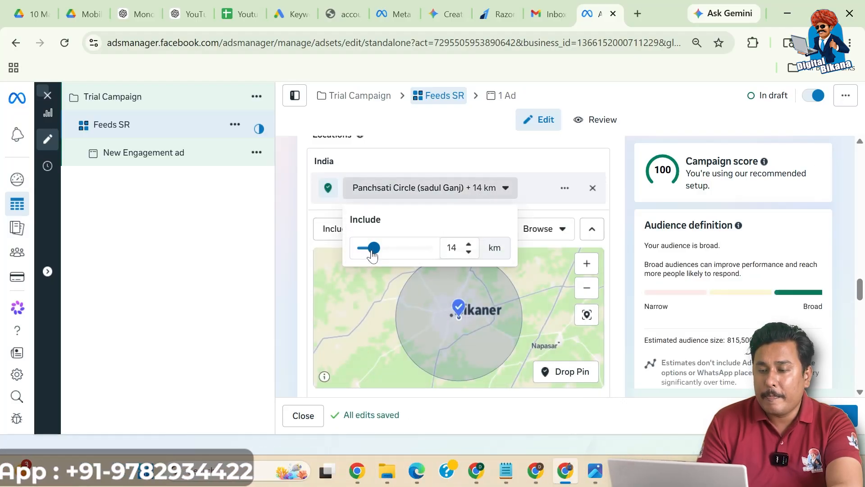
left_click_drag(369, 258, 362, 252)
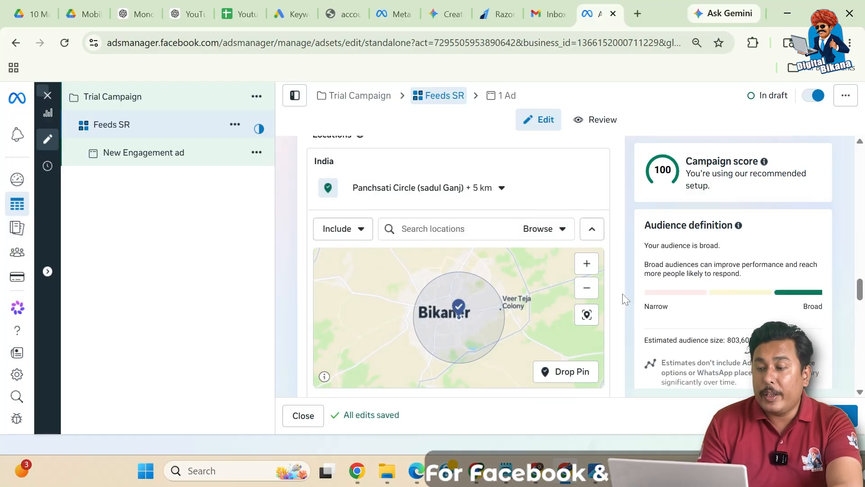
scroll(623, 294, "down", 2)
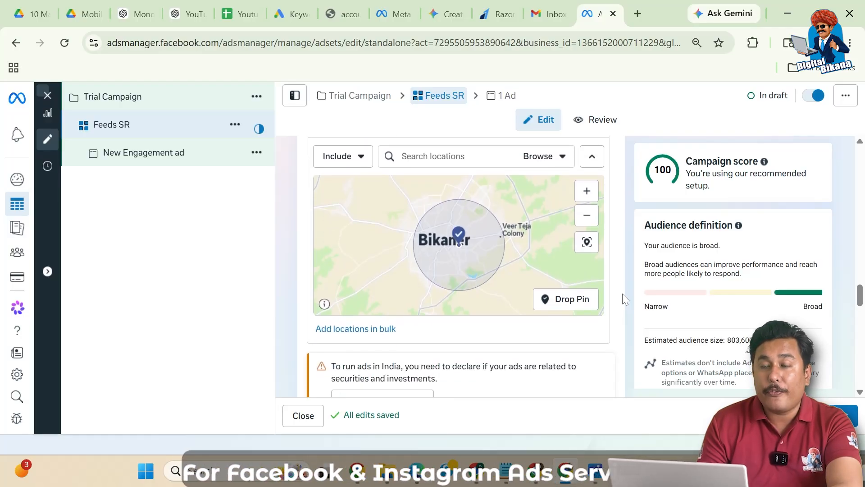
scroll(622, 294, "down", 1)
Step: Try an additional dropped-pin location west of Bikaner with a 15 km radius, then remove it
scroll(623, 293, "up", 2)
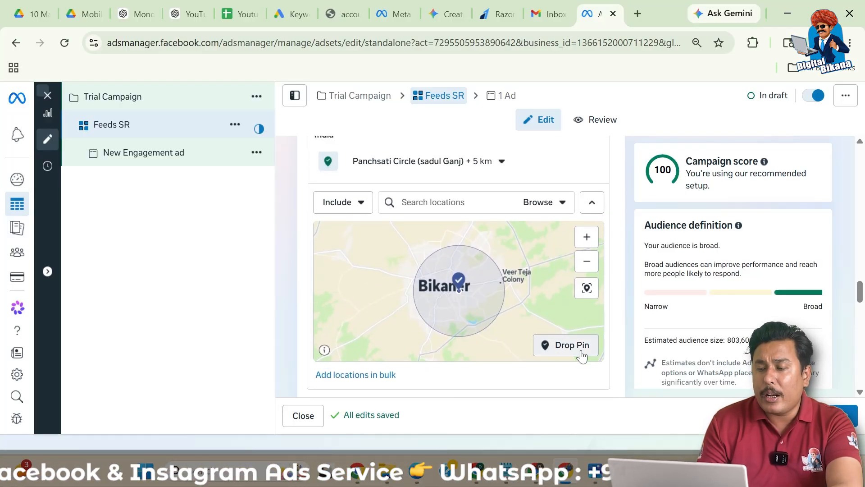
left_click(569, 346)
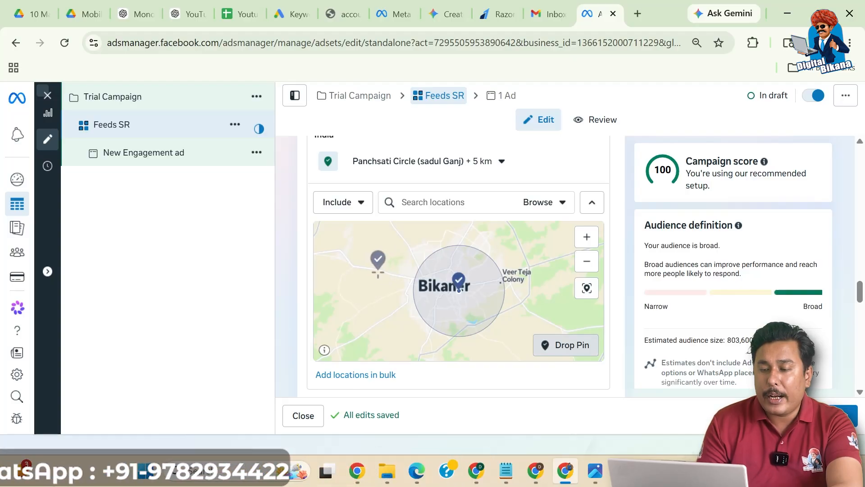
left_click(378, 272)
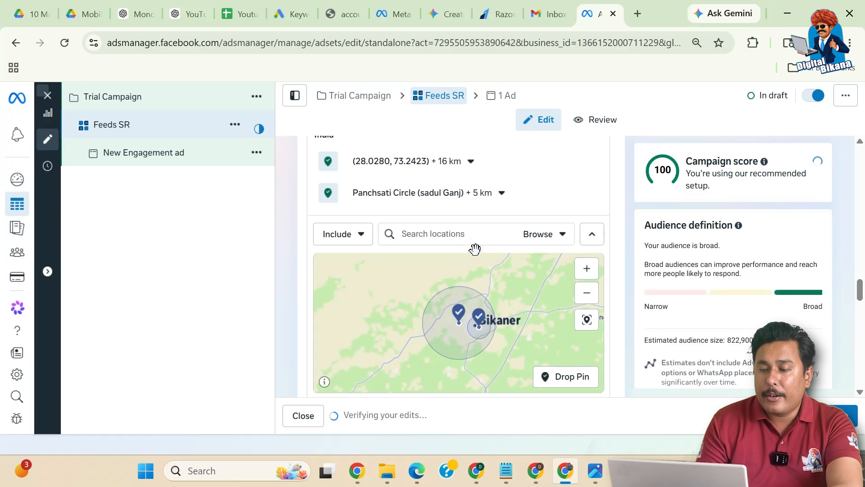
scroll(551, 212, "up", 1)
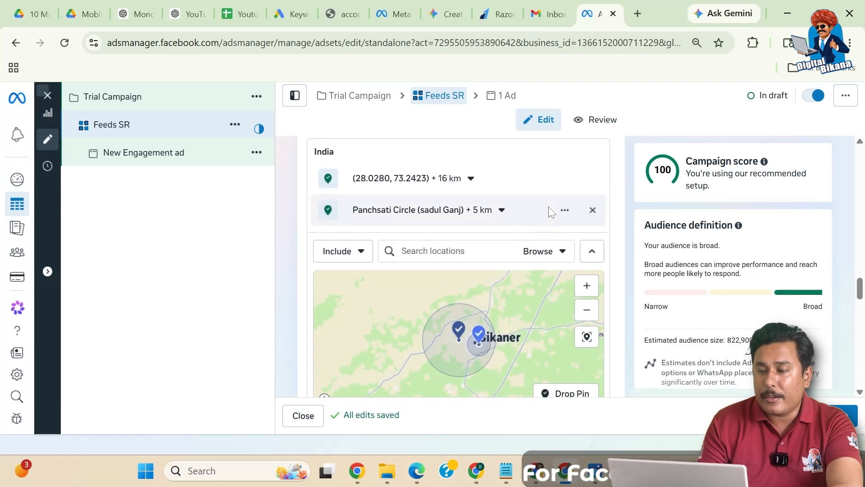
left_click(471, 179)
left_click_drag(379, 248, 373, 248)
left_click(597, 191)
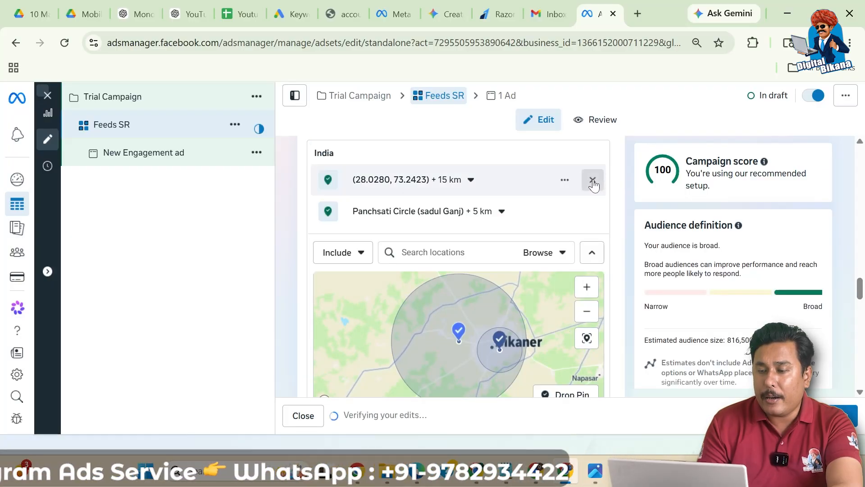
left_click(593, 181)
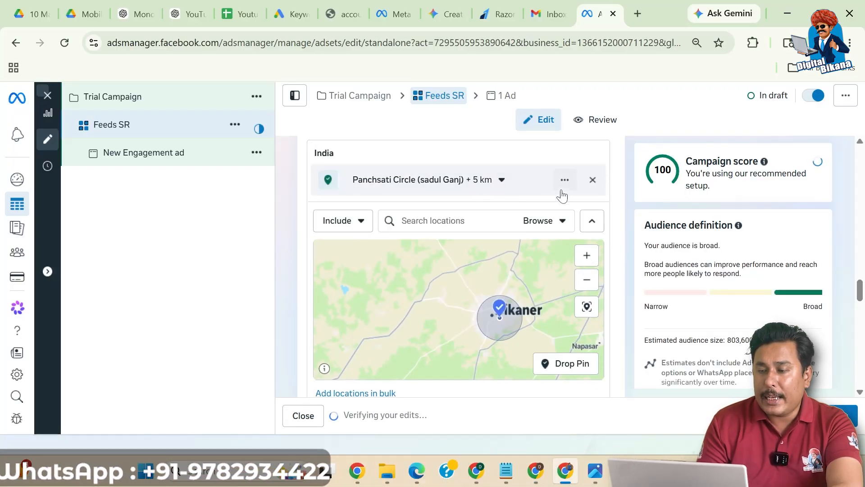
Step: Set the ad set's minimum age to 22 and stop including people on WhatsApp whose age is unknown
scroll(616, 250, "down", 2)
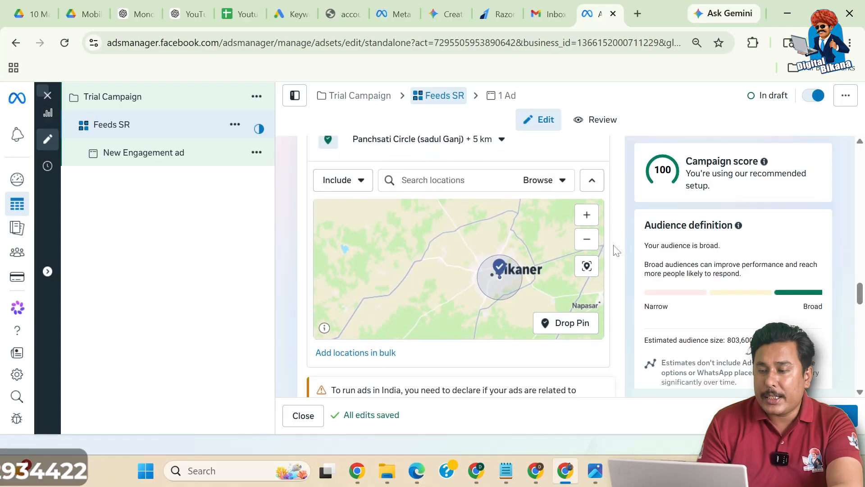
scroll(617, 251, "down", 2)
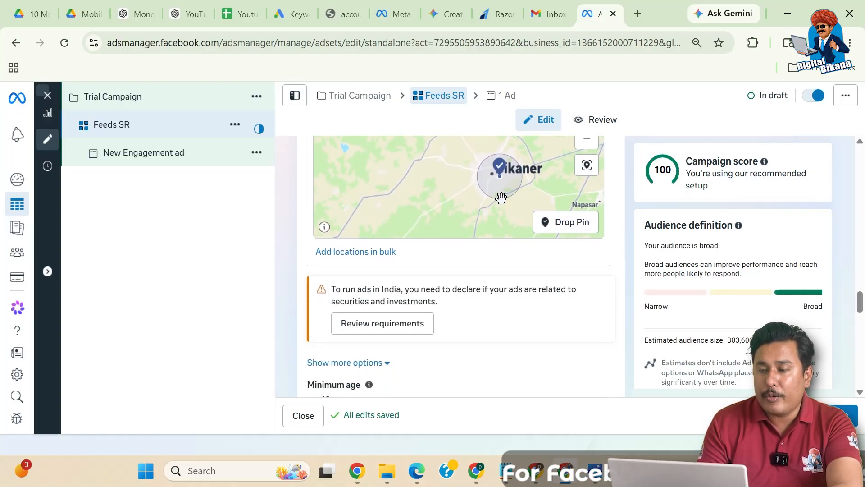
scroll(560, 313, "down", 4)
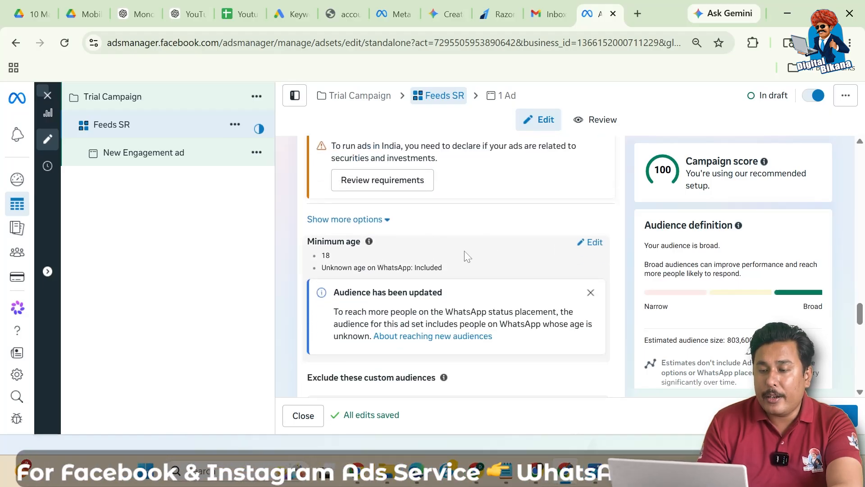
left_click(592, 251)
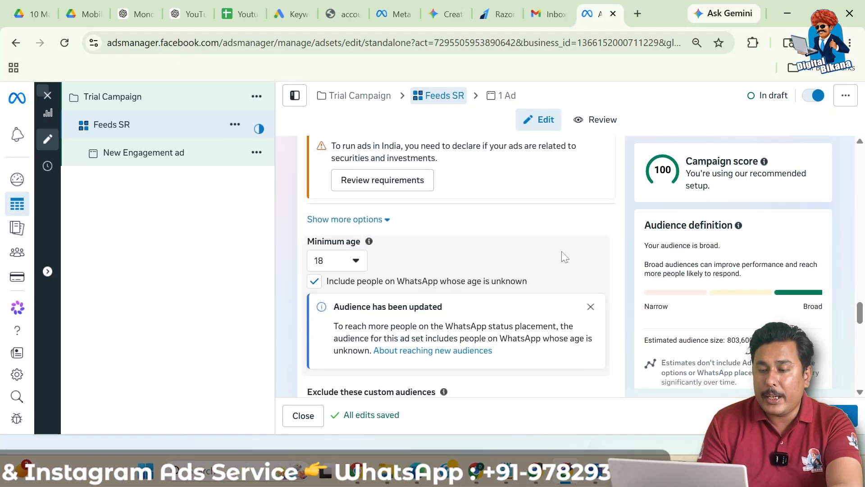
left_click(342, 263)
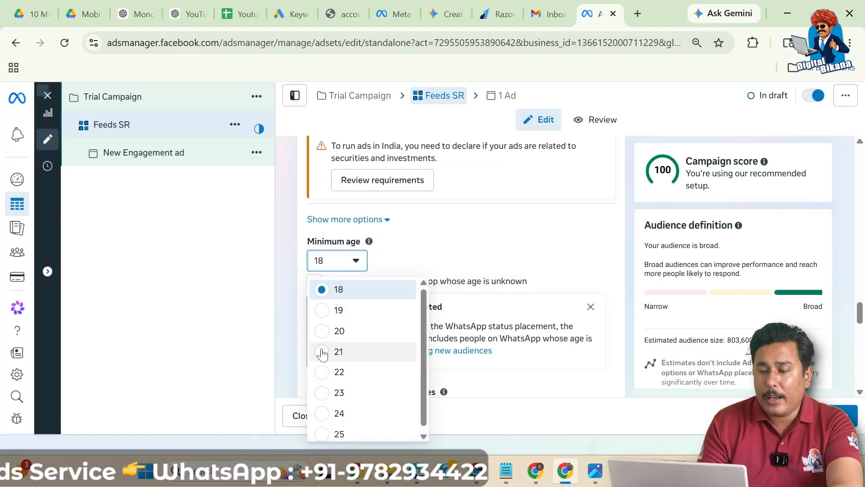
left_click(323, 373)
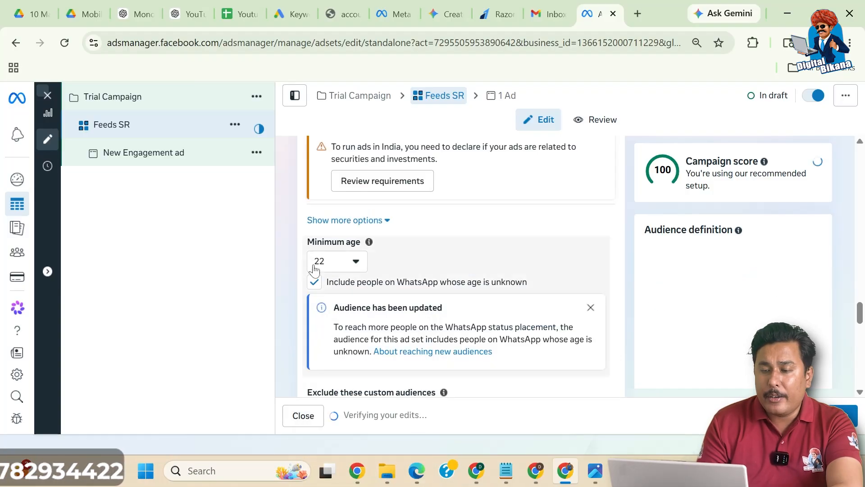
left_click(314, 284)
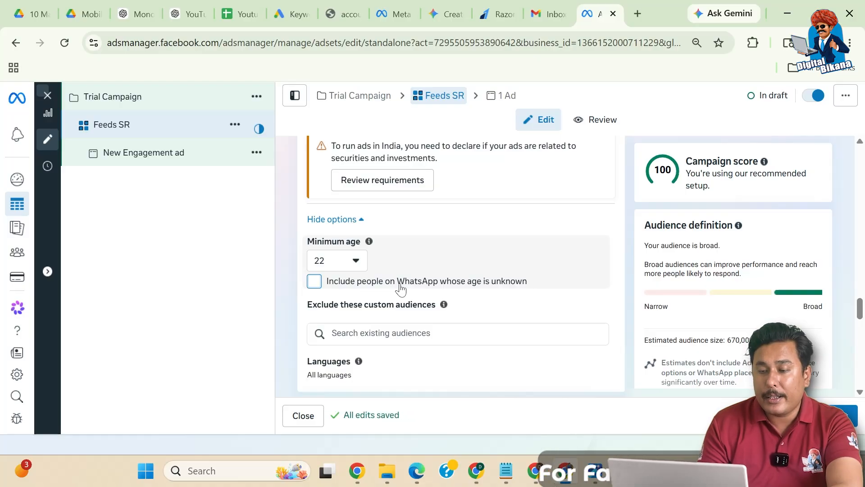
Step: Set the Advantage+ audience's maximum age to 55 and limit its gender to women
scroll(381, 319, "down", 1)
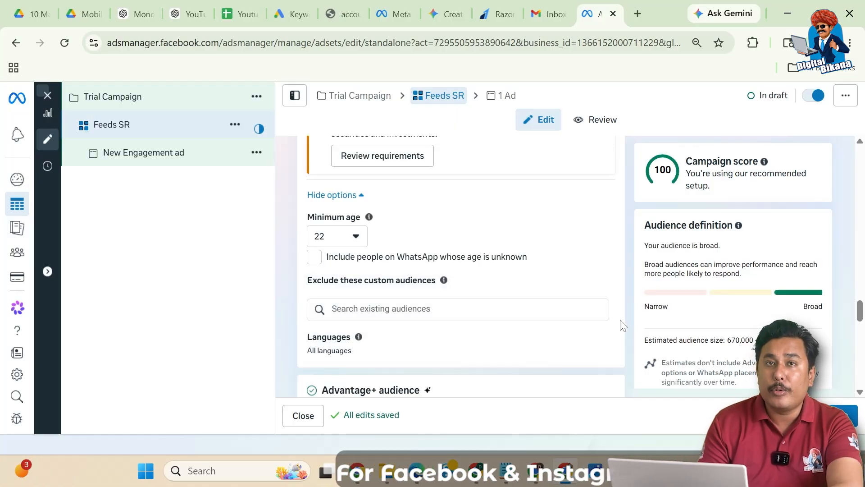
scroll(624, 325, "down", 3)
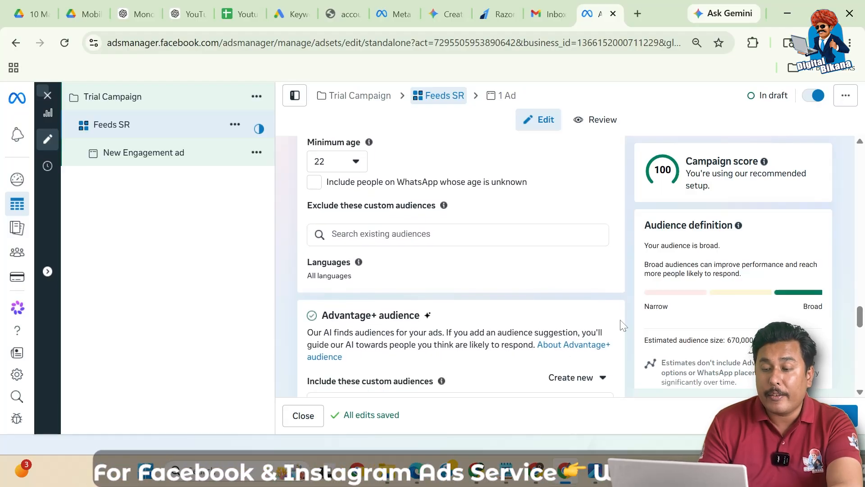
scroll(624, 325, "down", 4)
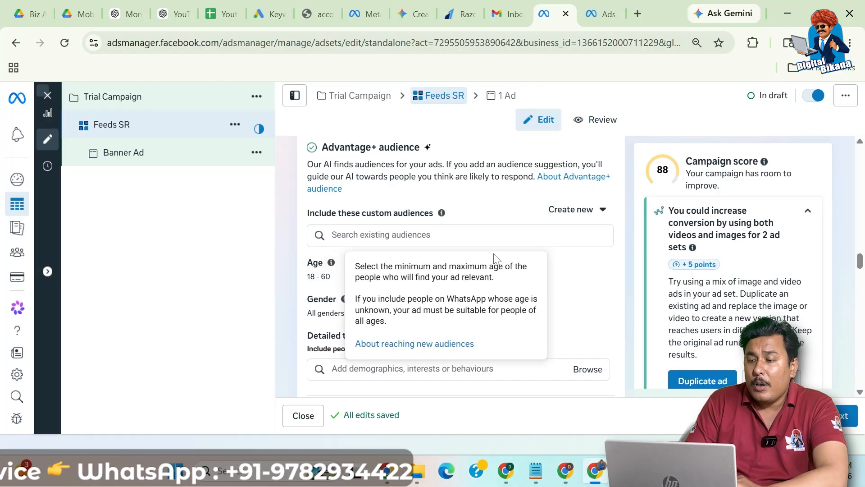
mouse_move(601, 268)
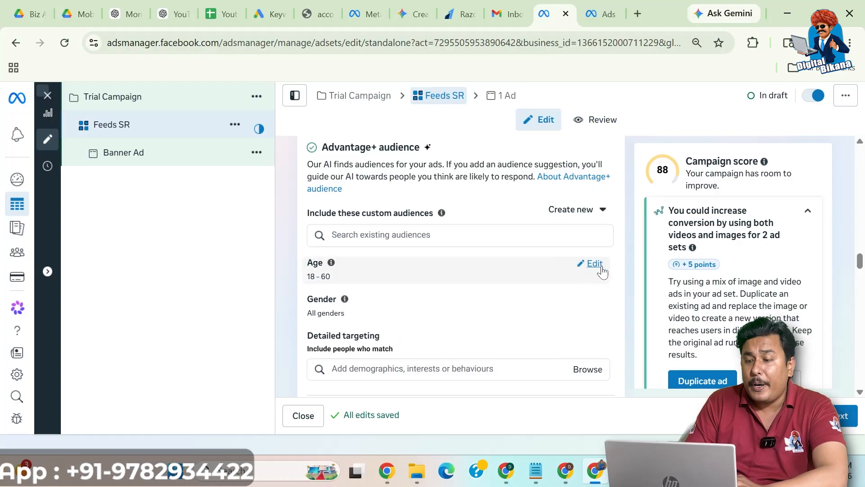
left_click(595, 264)
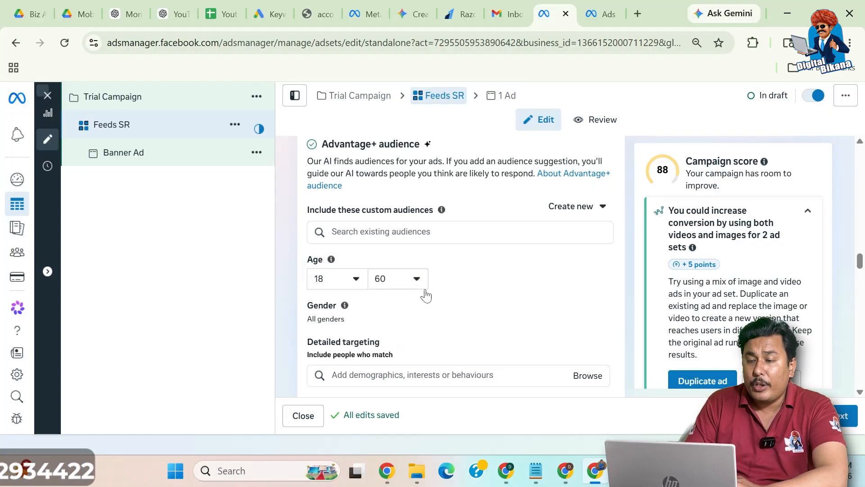
scroll(425, 291, "down", 1)
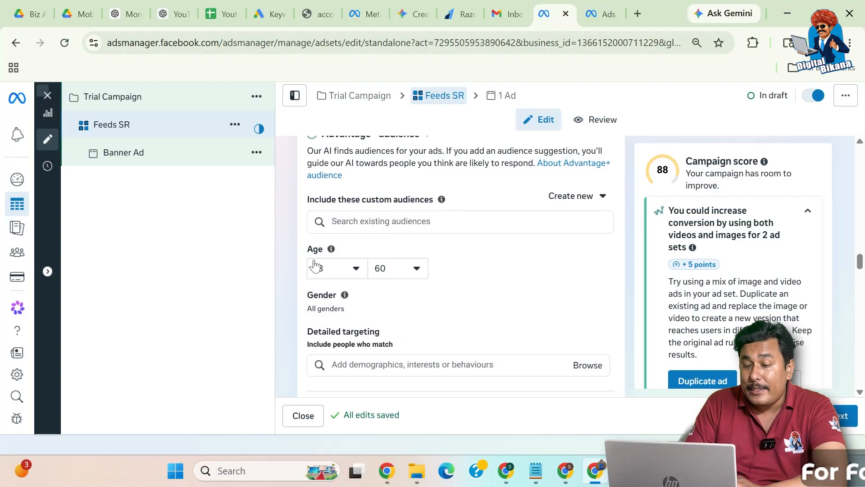
mouse_move(331, 249)
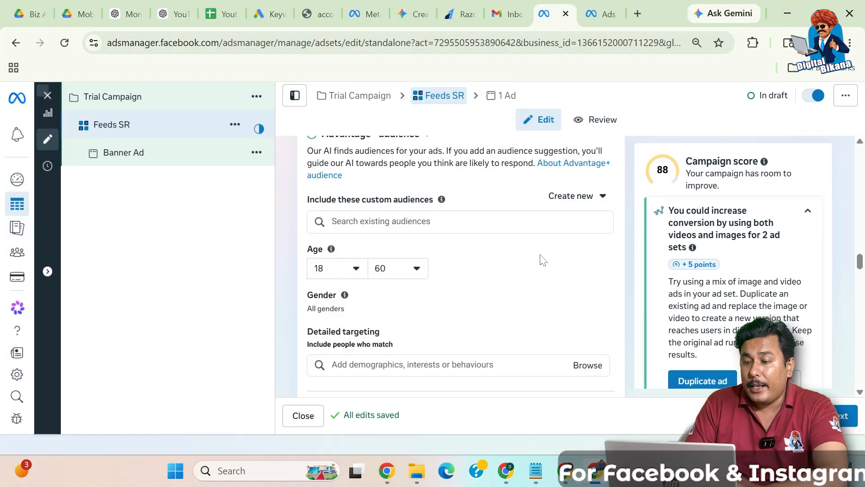
left_click(395, 269)
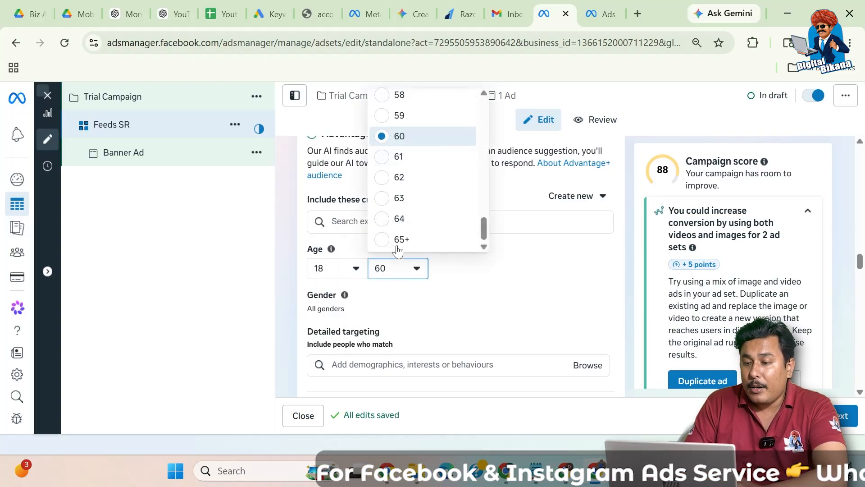
left_click_drag(482, 227, 480, 210)
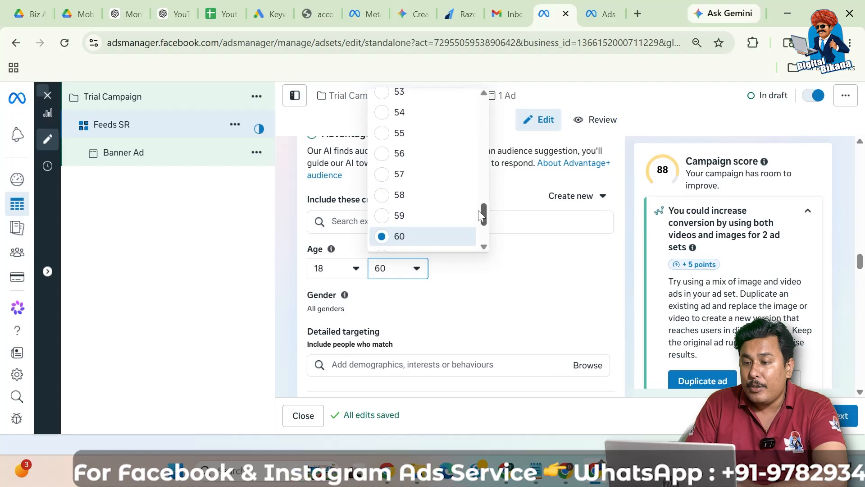
left_click(383, 135)
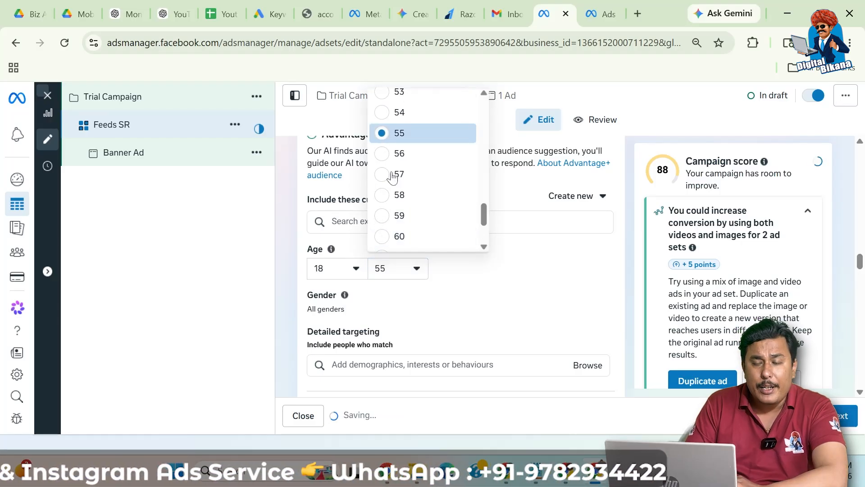
left_click(593, 296)
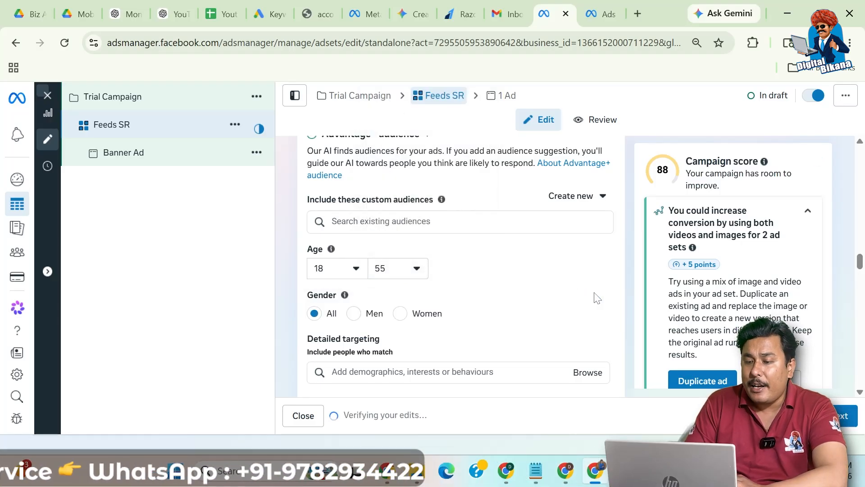
left_click(400, 313)
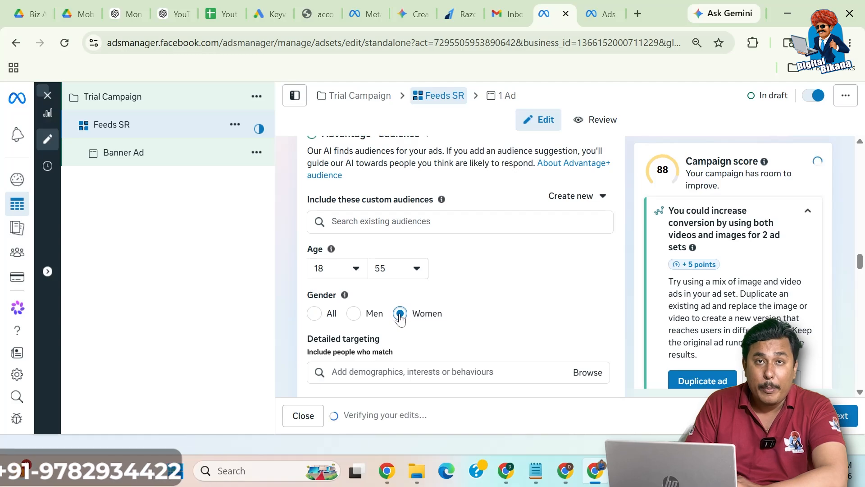
Step: Search the detailed targeting for "beauty salon" and add the Beauty salons (cosmetics) interest
scroll(405, 324, "down", 1)
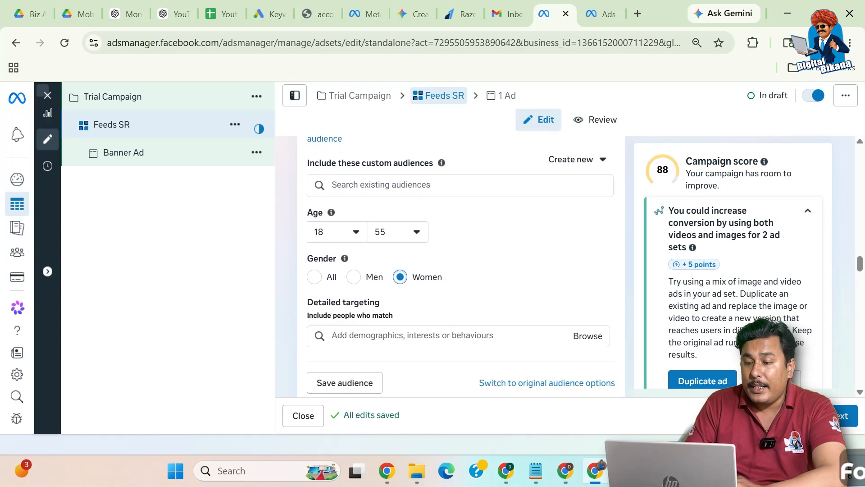
left_click(402, 335)
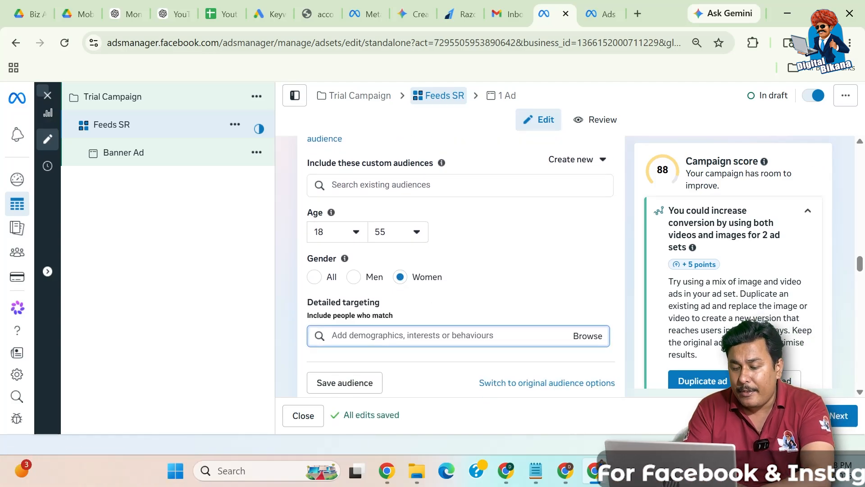
type("beaut")
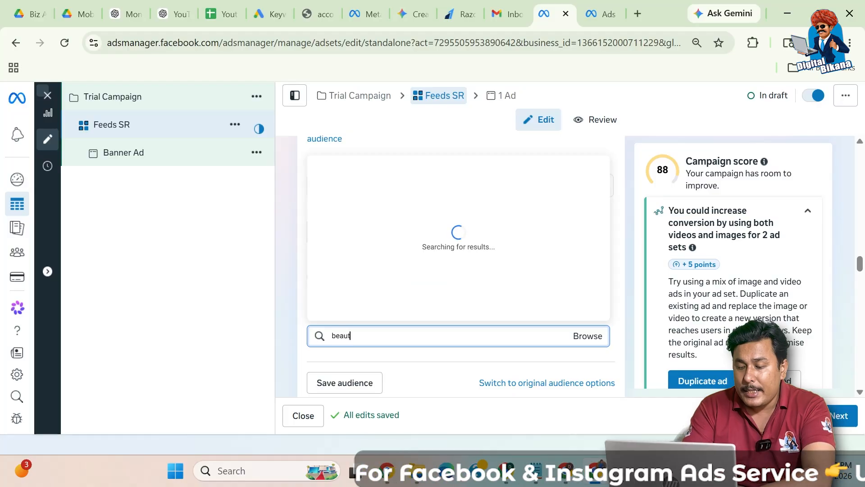
type("y salon")
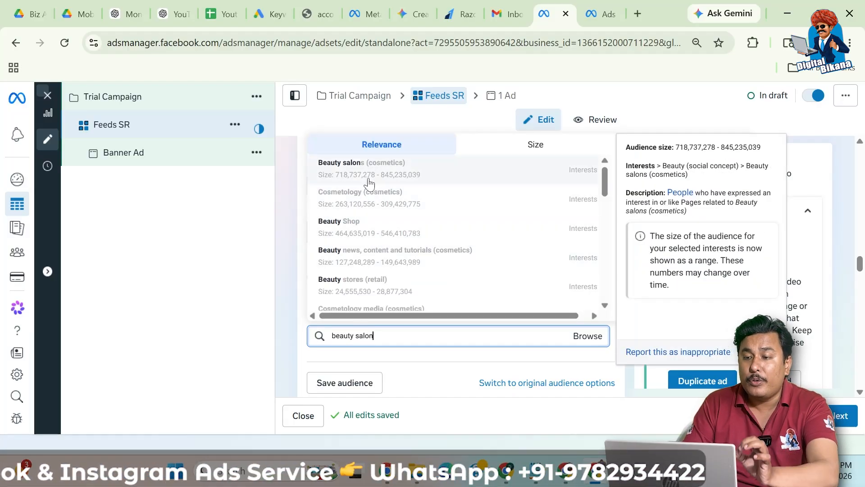
left_click(369, 173)
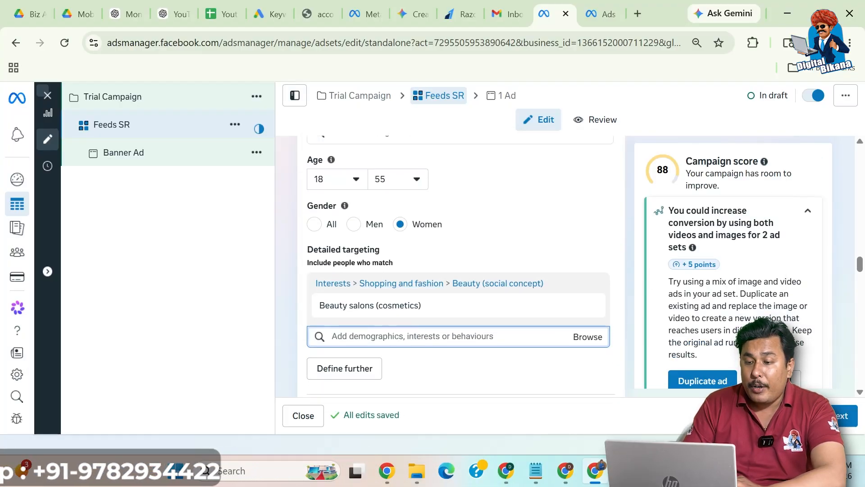
Step: Add the suggested interests Cosmetics (personal care) and Beauty (social concept) to the detailed targeting
scroll(402, 340, "down", 1)
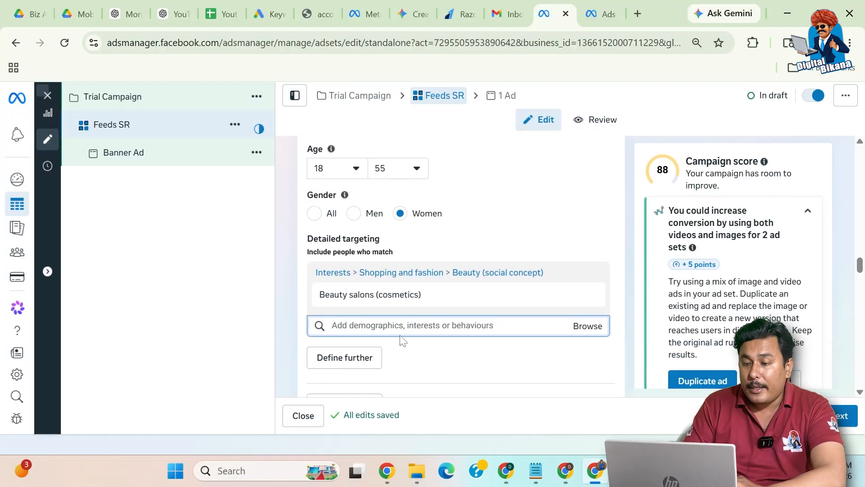
left_click(387, 334)
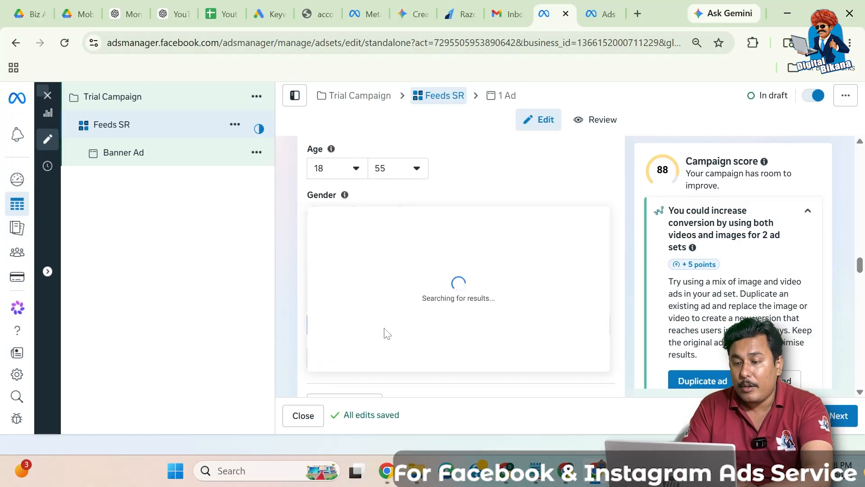
left_click(372, 220)
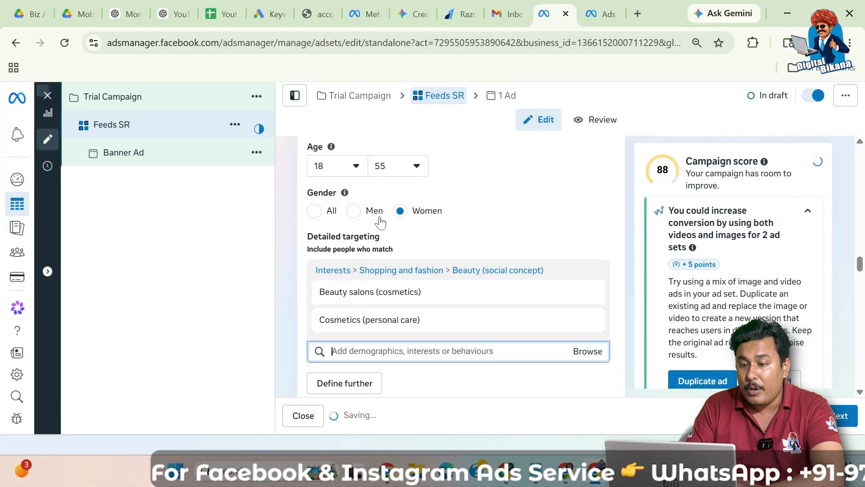
left_click(396, 325)
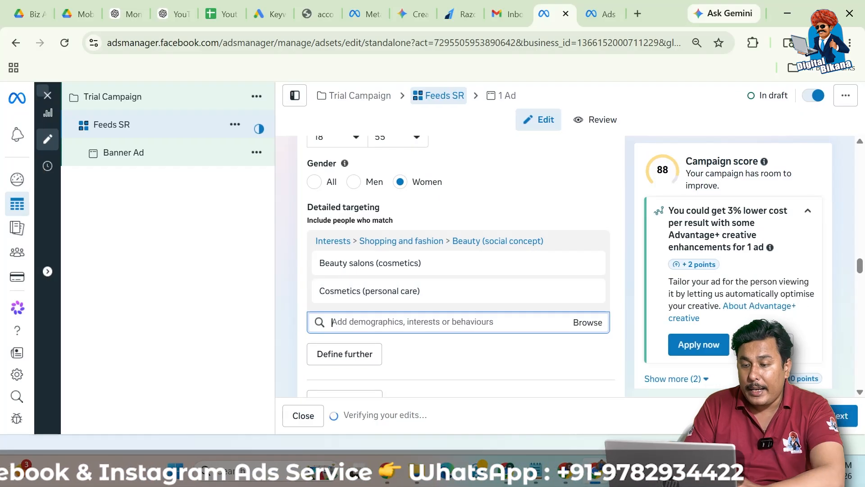
scroll(391, 326, "down", 1)
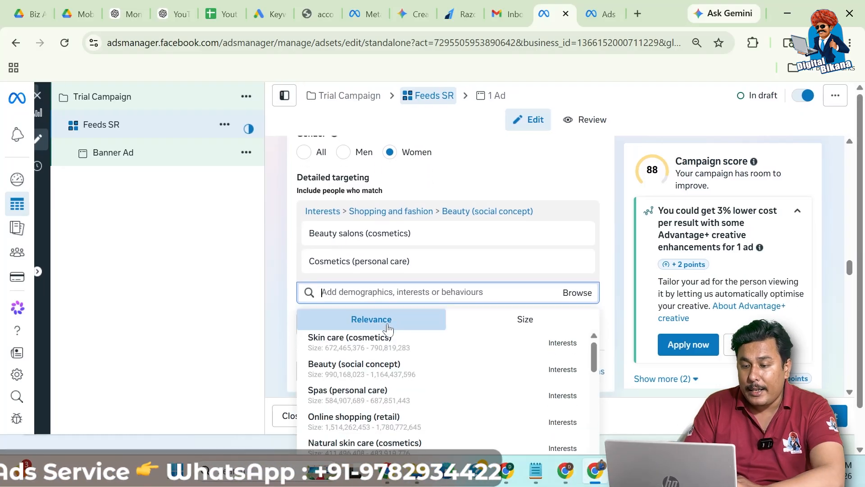
left_click(355, 369)
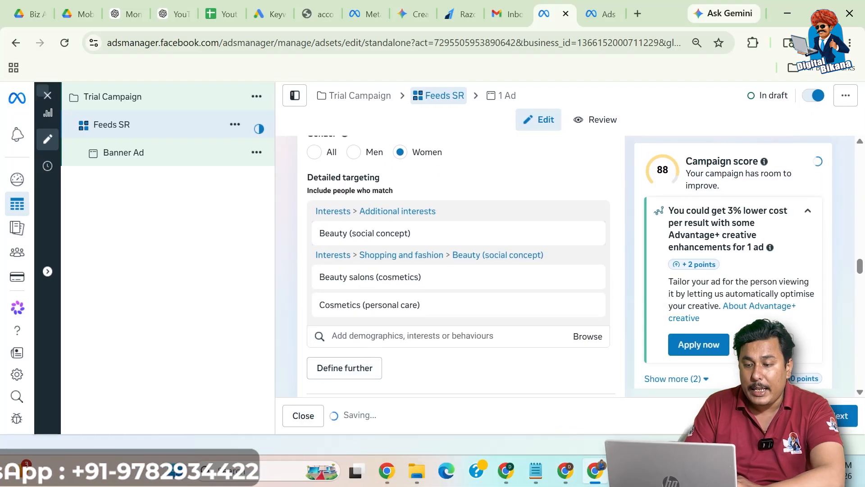
Step: Add the suggested interests Facial (cosmetics), Skin care (cosmetics) and Anti-aging cream (cosmetics) to the detailed targeting
left_click(405, 291)
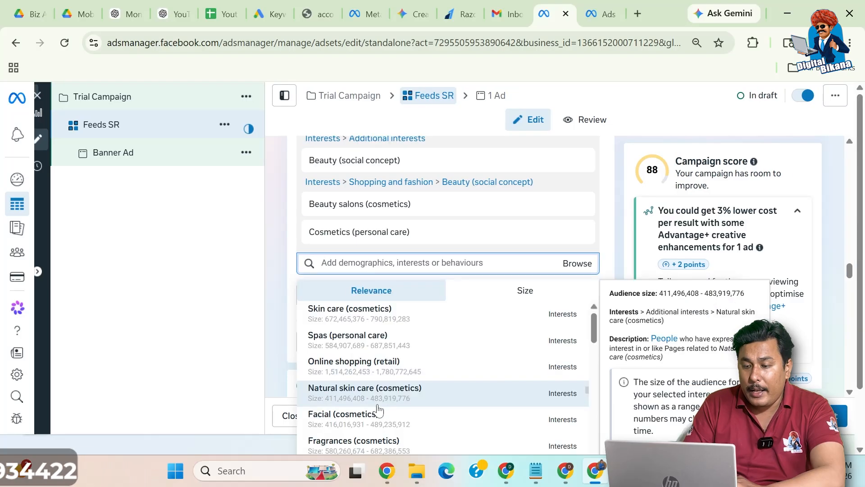
left_click(357, 418)
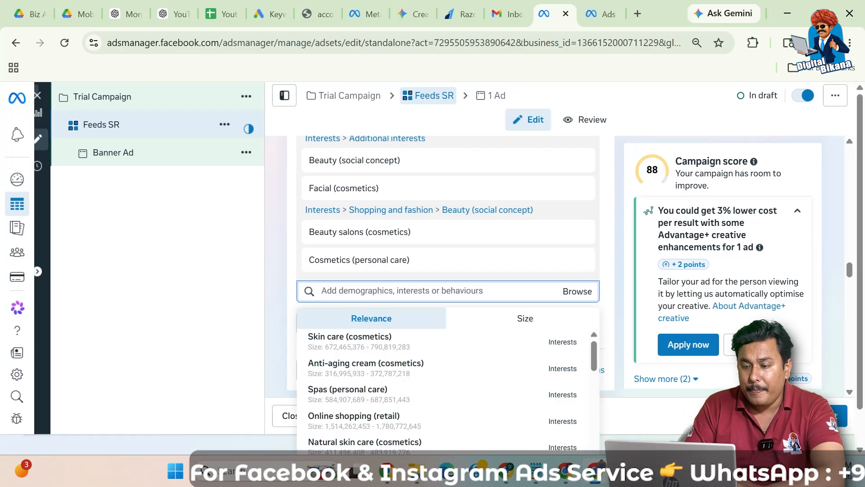
left_click(363, 337)
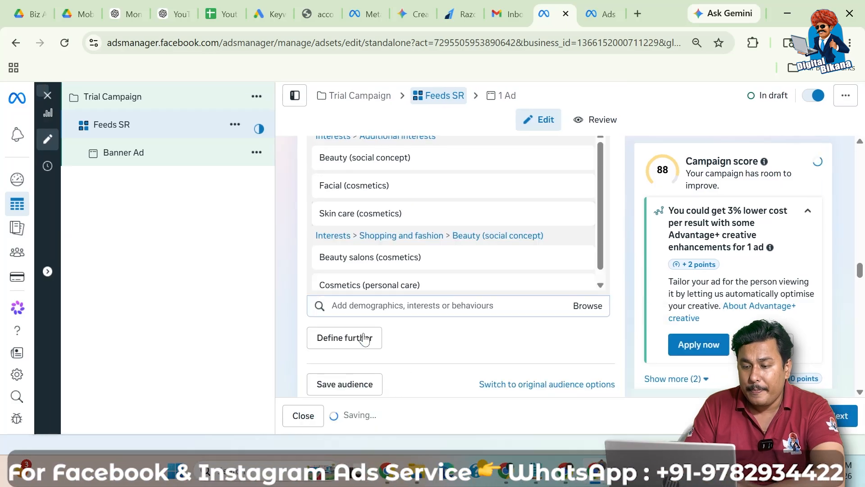
left_click(386, 308)
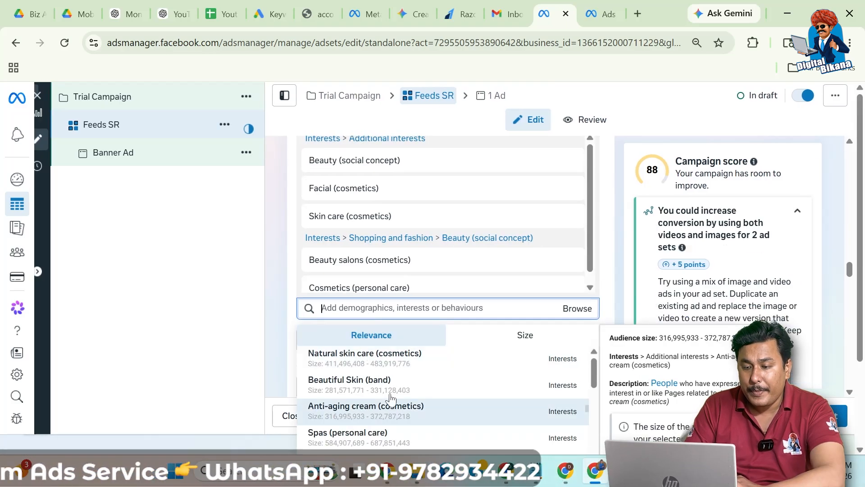
left_click(386, 406)
Step: Find Beauty Brands (cosmetics) among the suggested interests and add it to the detailed targeting
left_click(387, 309)
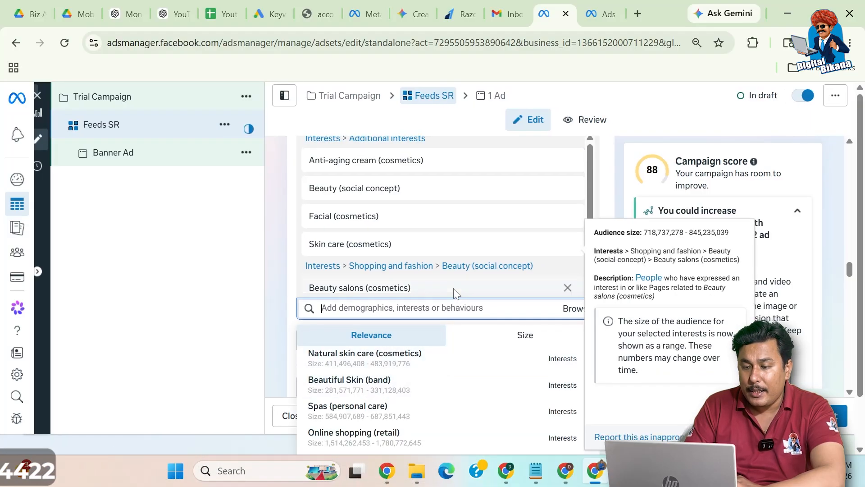
scroll(454, 286, "down", 1)
scroll(445, 367, "down", 1)
scroll(445, 367, "down", 4)
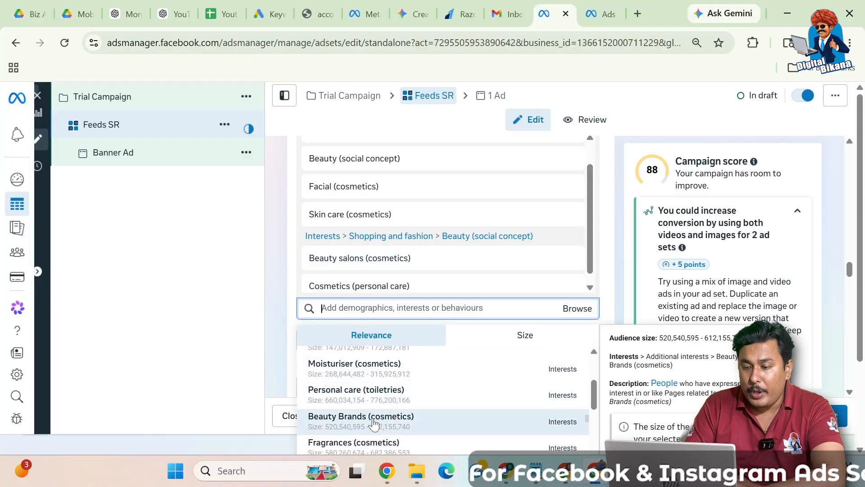
left_click(373, 420)
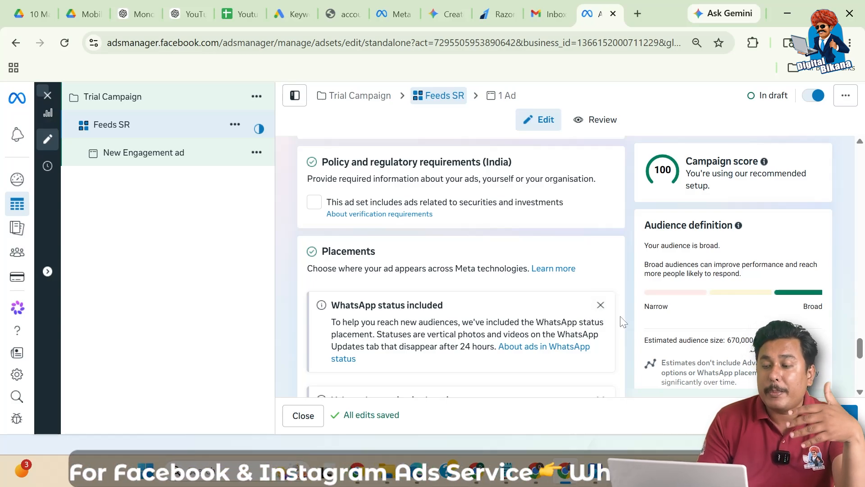
Step: Edit the Feeds SR ad set's placements and switch them to manual placements
scroll(623, 322, "down", 3)
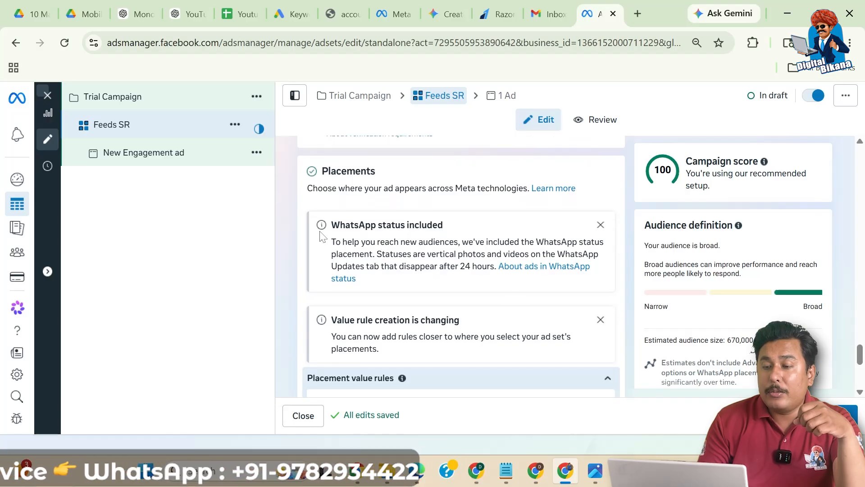
scroll(495, 327, "down", 3)
scroll(492, 324, "down", 3)
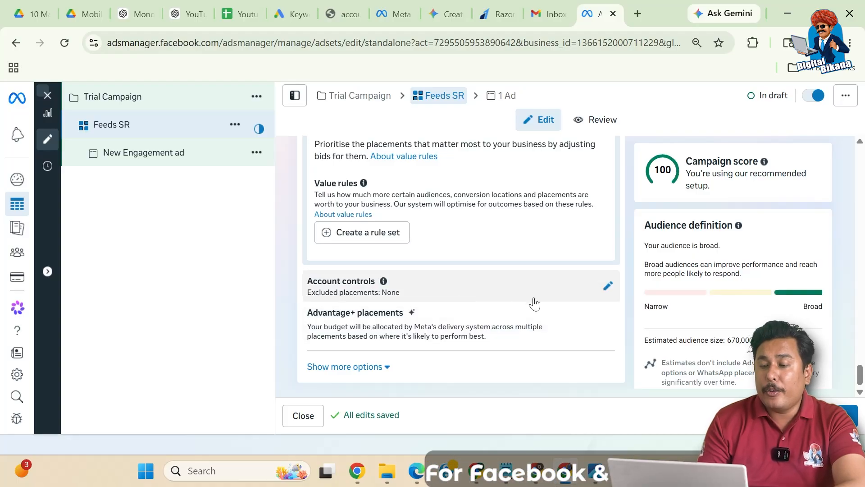
scroll(535, 302, "up", 5)
scroll(536, 302, "up", 2)
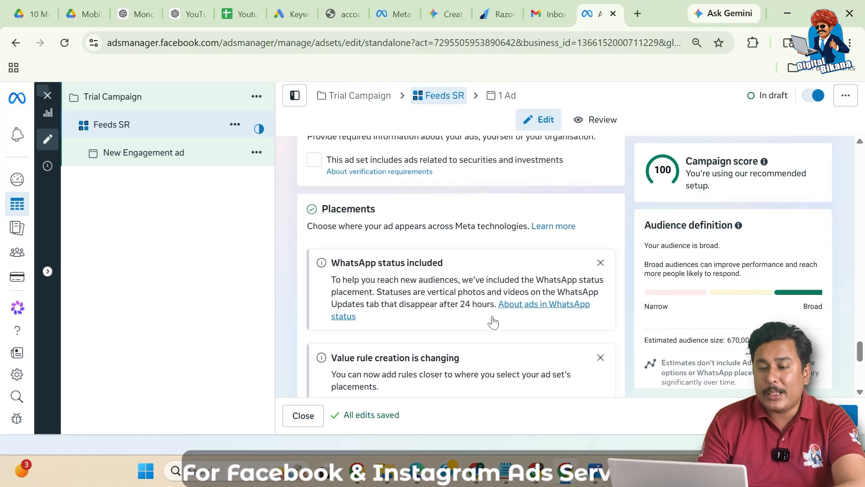
scroll(494, 321, "down", 5)
scroll(495, 320, "down", 2)
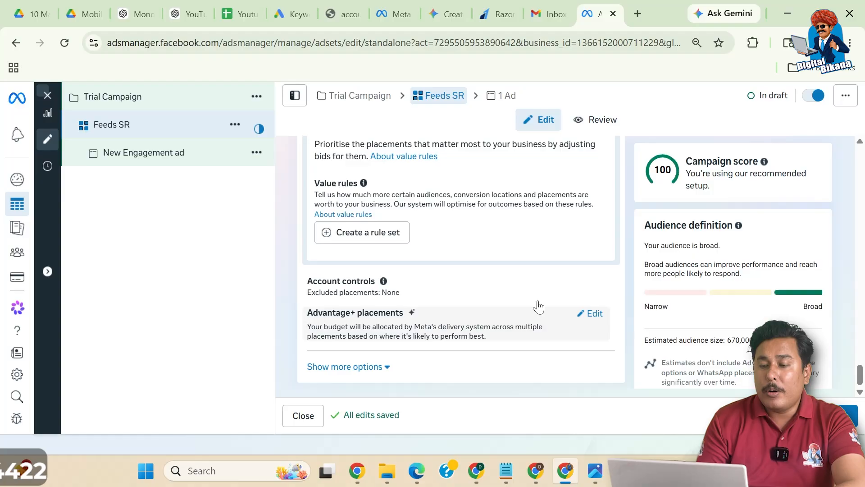
left_click(592, 314)
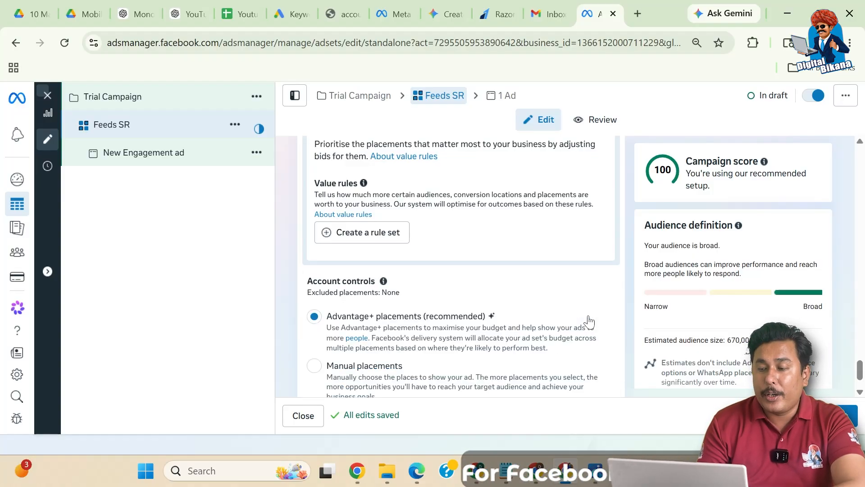
left_click(315, 303)
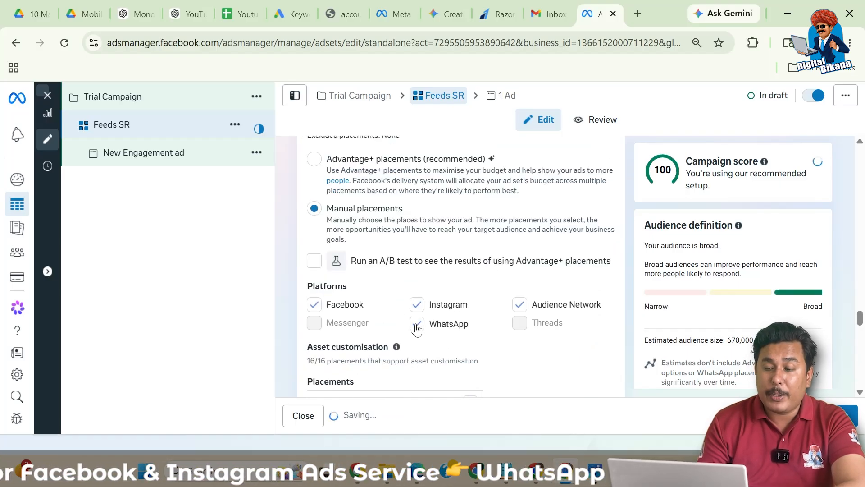
Step: Exclude the In-stream ads for reels group from the ad set's manual placements
scroll(418, 329, "down", 1)
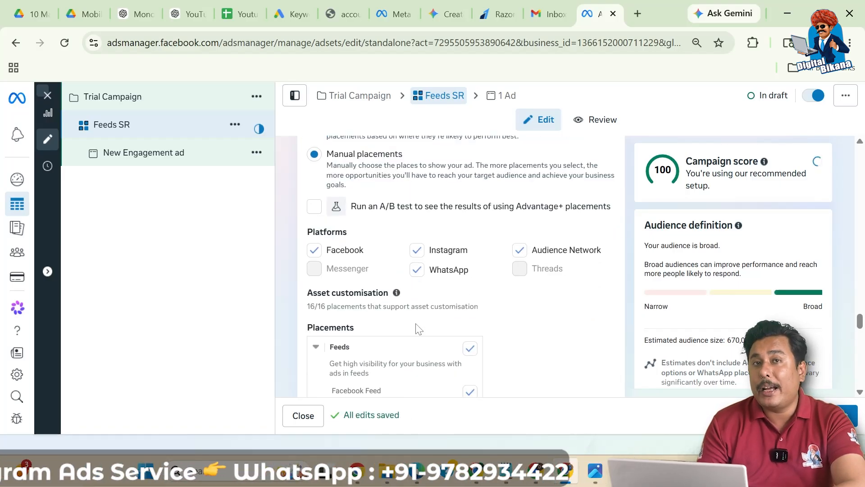
scroll(417, 329, "down", 6)
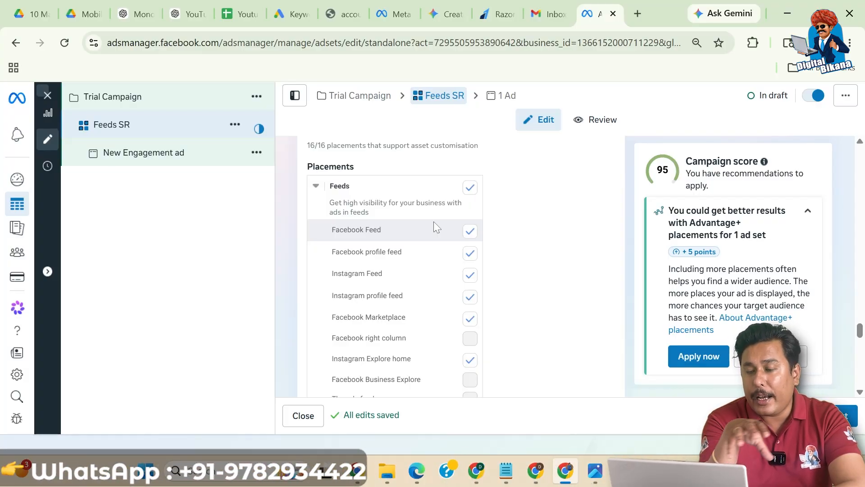
scroll(433, 222, "down", 1)
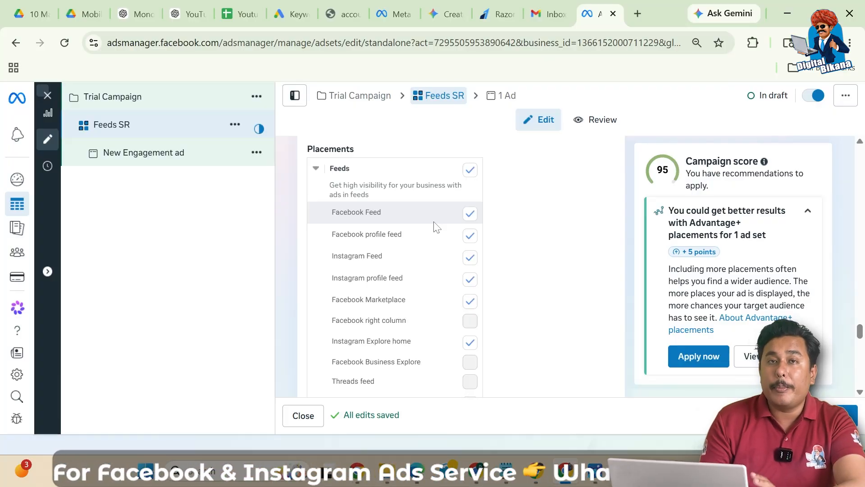
scroll(437, 226, "down", 2)
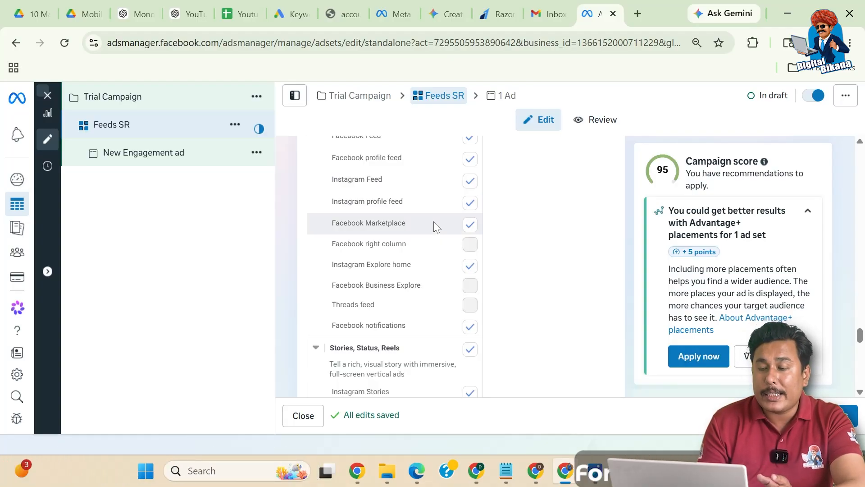
scroll(433, 220, "down", 1)
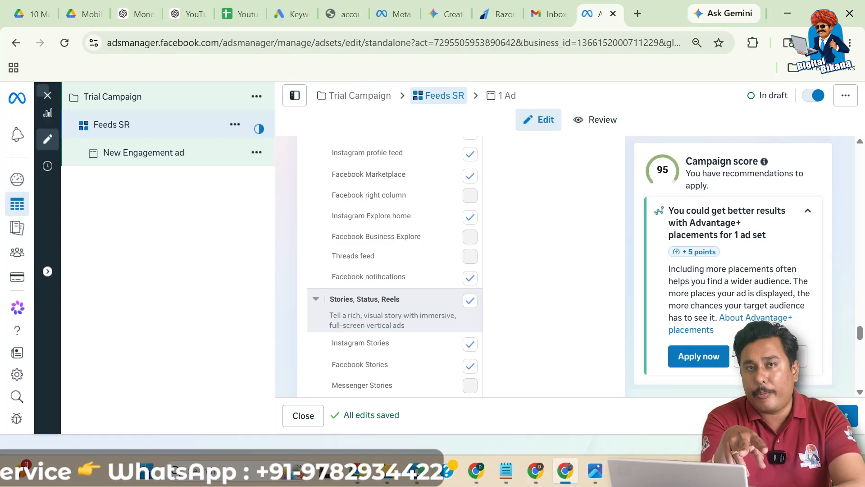
scroll(388, 320, "up", 3)
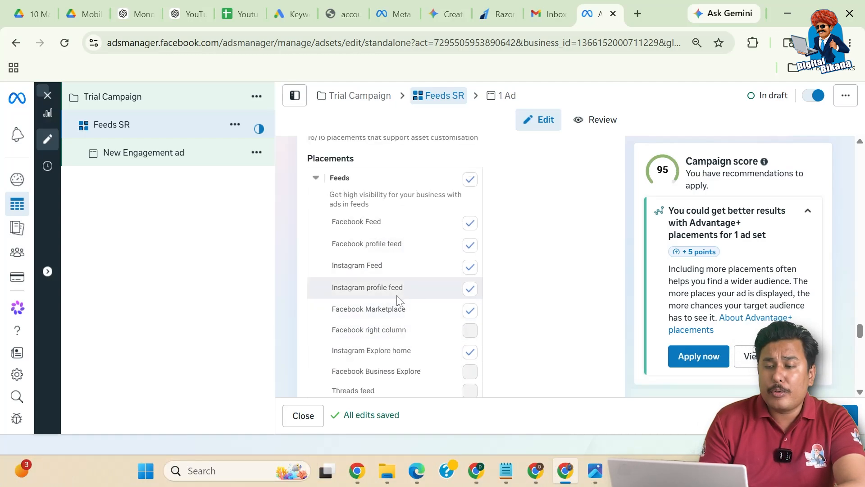
scroll(396, 298, "down", 4)
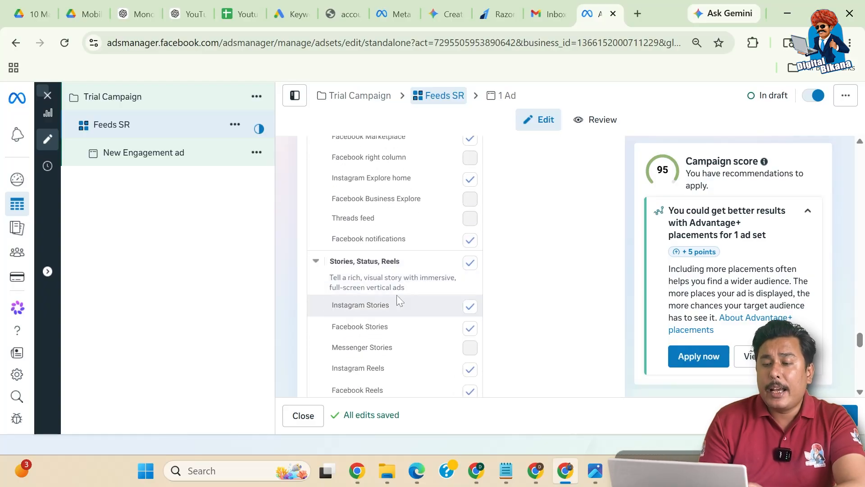
scroll(397, 318, "down", 3)
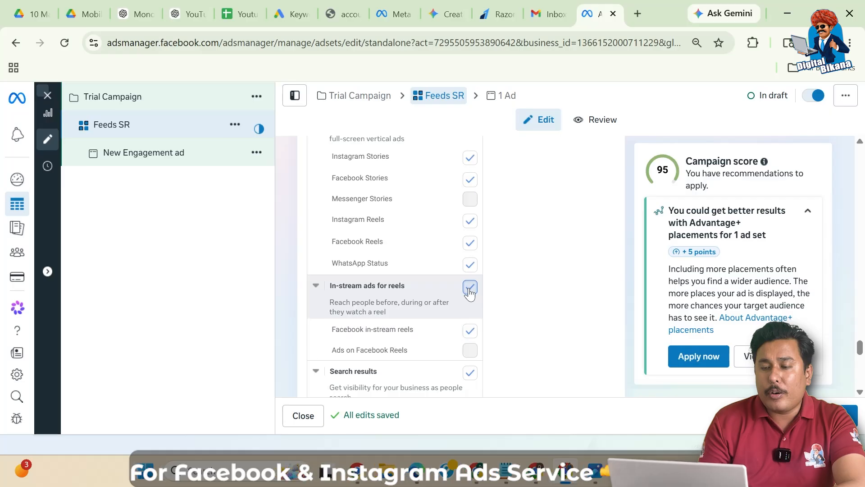
left_click(454, 290)
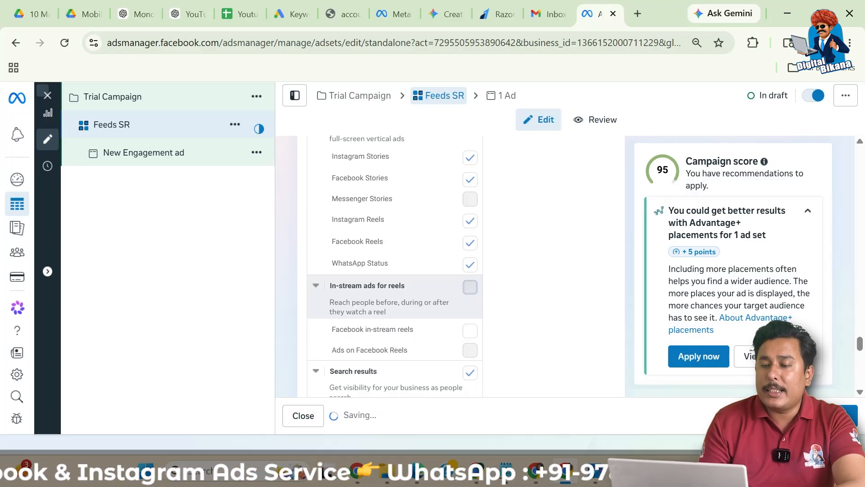
Step: Exclude the Search results and Apps and sites groups from the ad set's manual placements
scroll(426, 328, "down", 1)
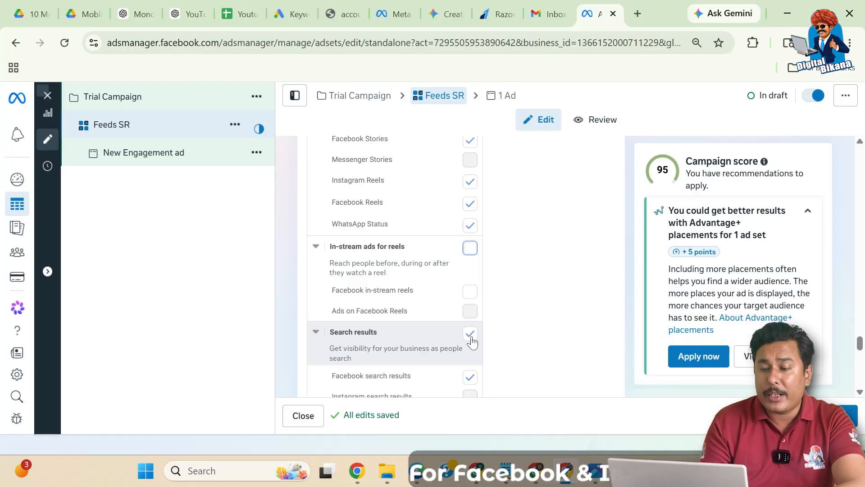
left_click(470, 334)
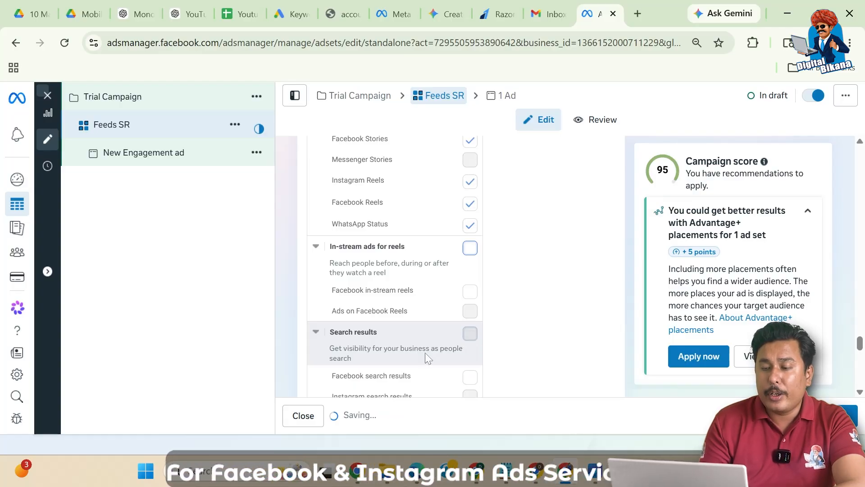
scroll(427, 356, "down", 1)
scroll(426, 356, "down", 2)
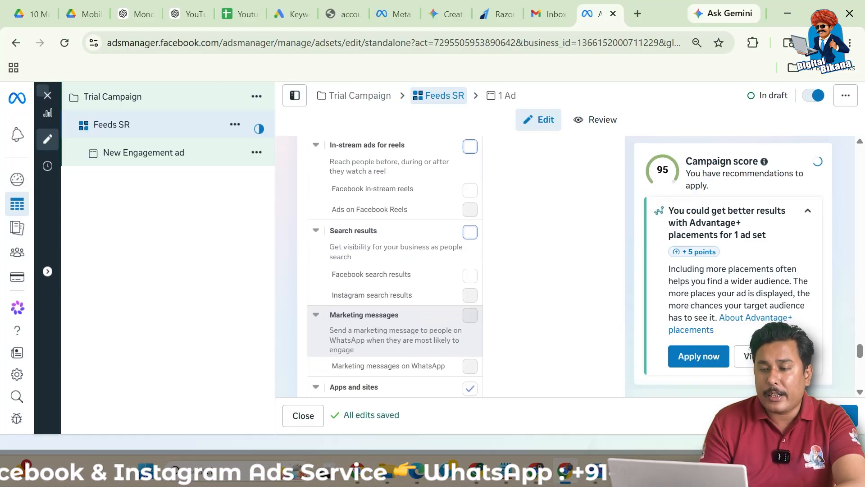
scroll(395, 266, "down", 2)
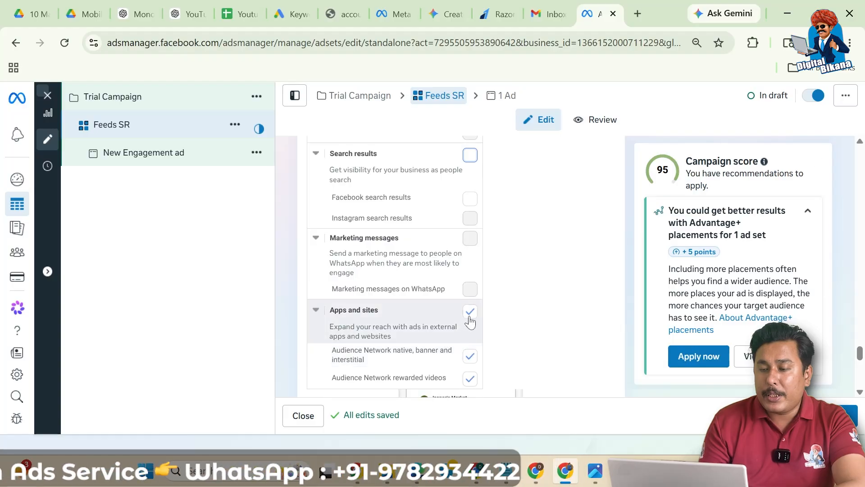
left_click(470, 312)
scroll(432, 356, "down", 1)
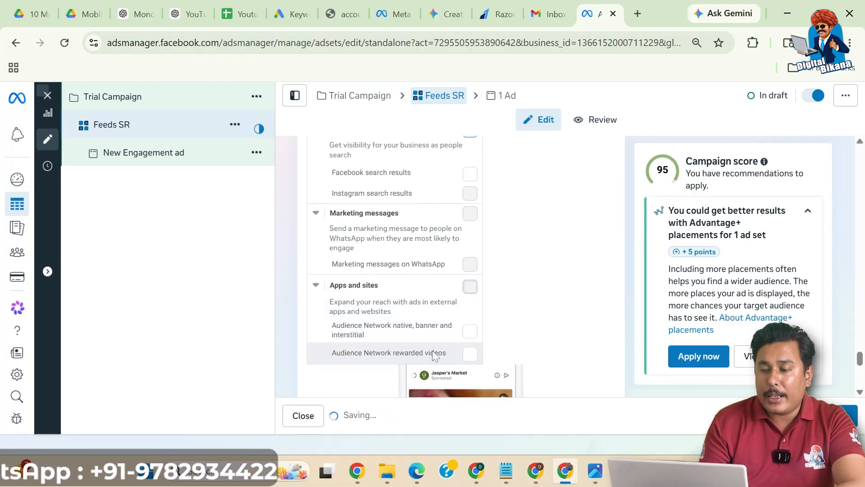
Step: Go to the ad inside the Feeds SR ad set and rename it Banner Ad
scroll(431, 350, "up", 1)
scroll(433, 353, "up", 3)
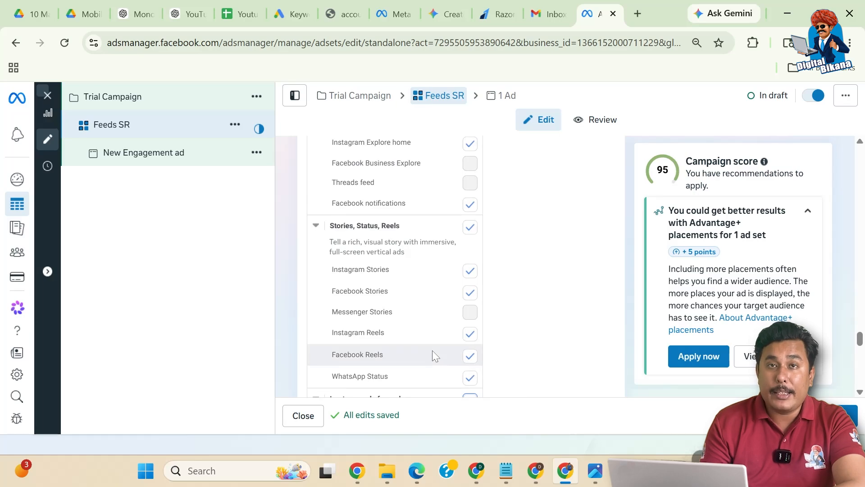
scroll(432, 350, "up", 2)
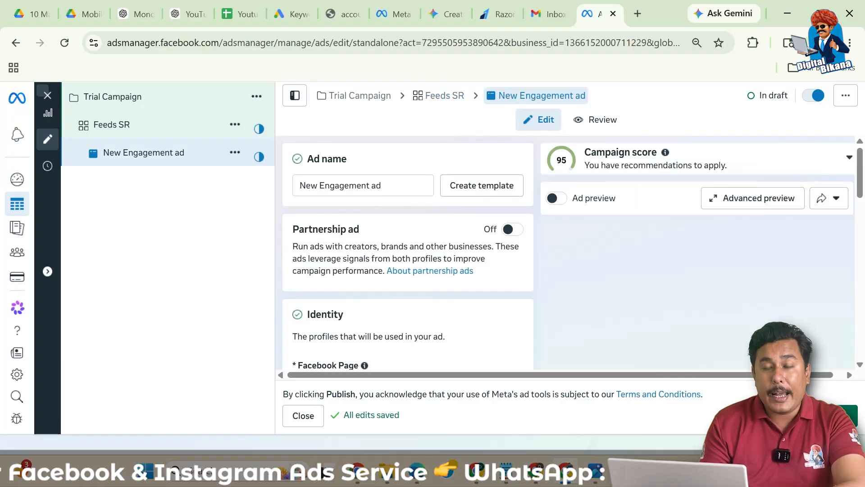
left_click_drag(383, 185, 301, 186)
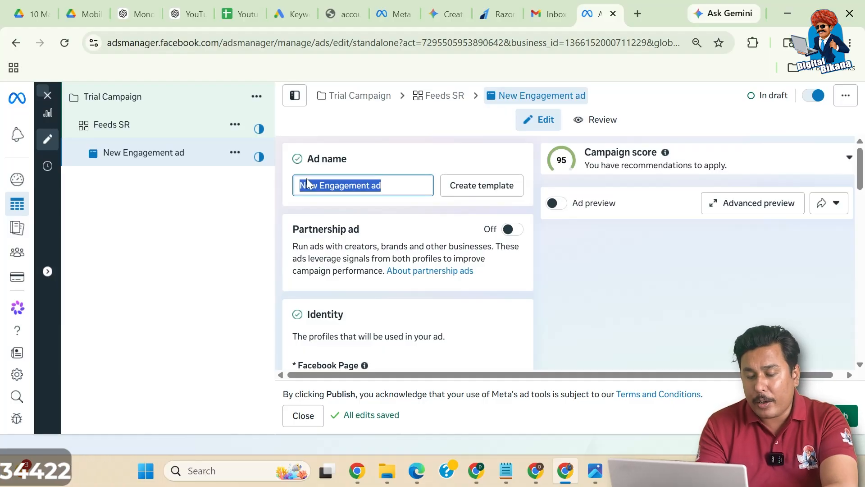
type("B")
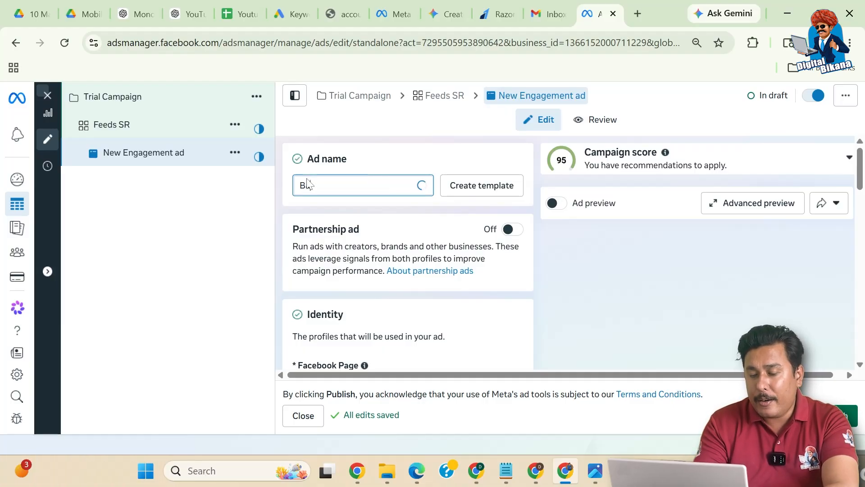
type("anner Ad")
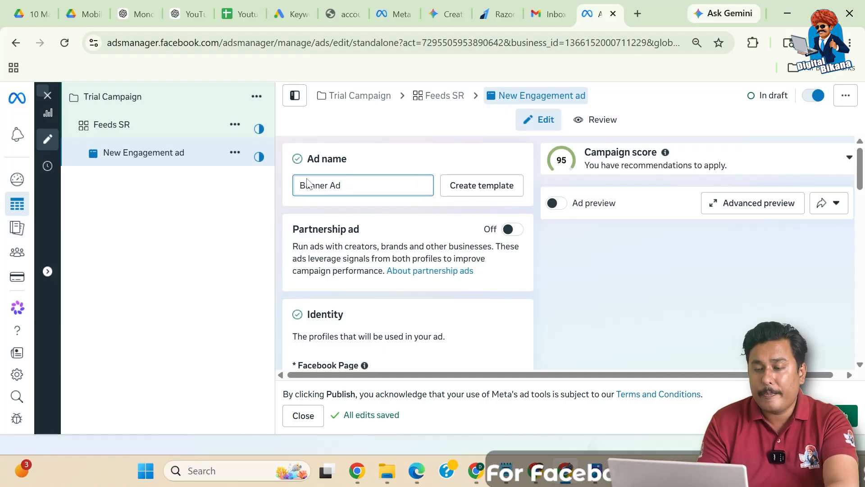
left_click(288, 216)
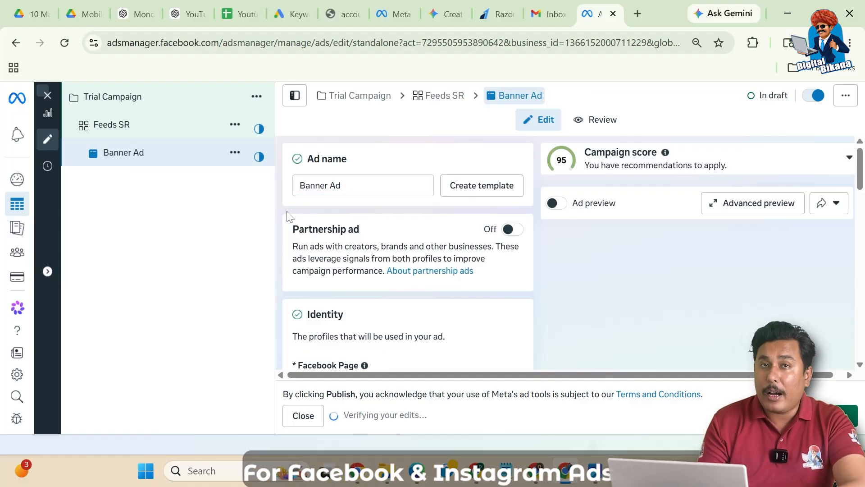
Step: Set the Banner Ad's ad setup to Create ad
scroll(288, 216, "down", 3)
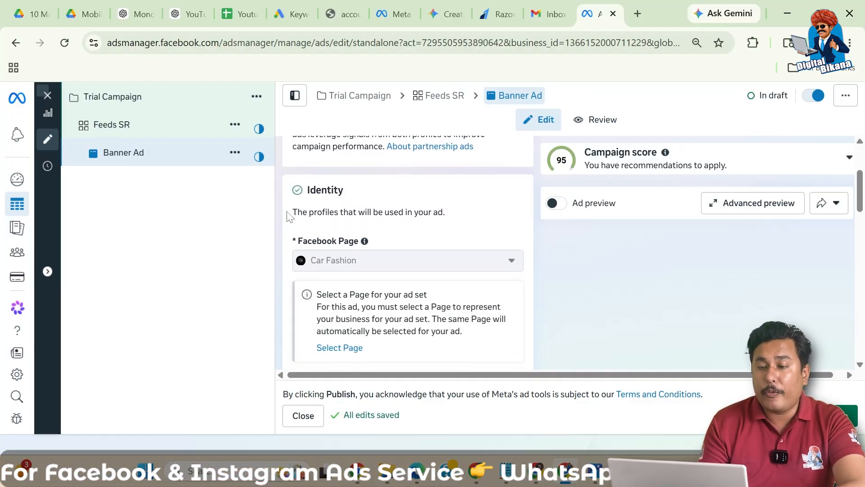
scroll(288, 215, "down", 1)
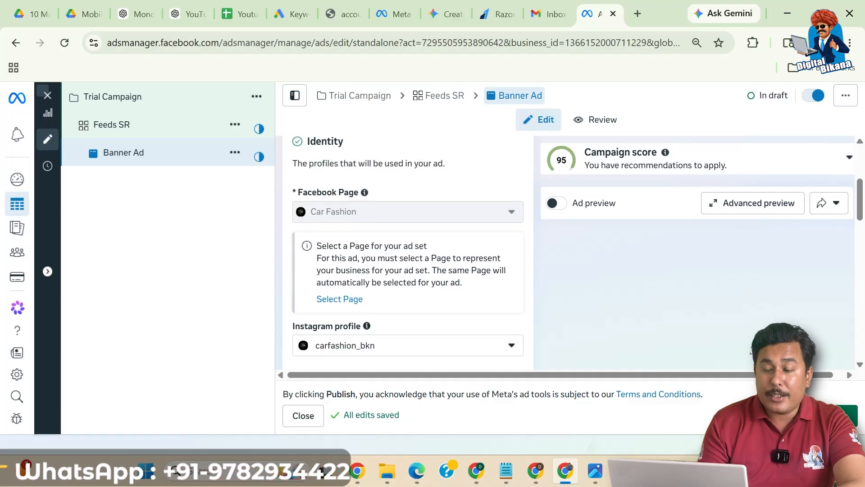
scroll(402, 251, "down", 2)
scroll(384, 291, "down", 1)
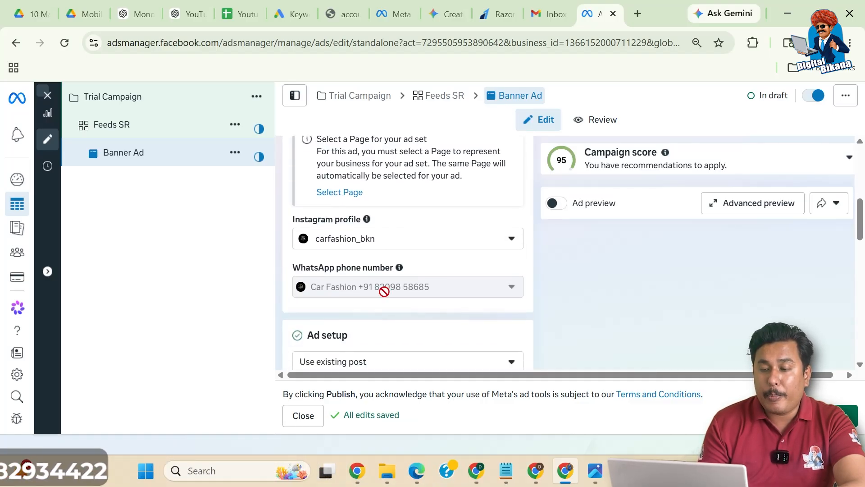
scroll(384, 291, "down", 1)
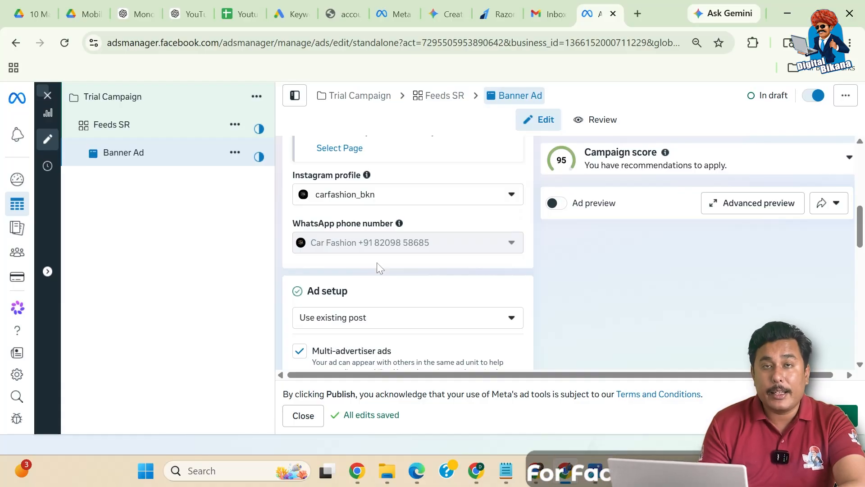
mouse_move(390, 241)
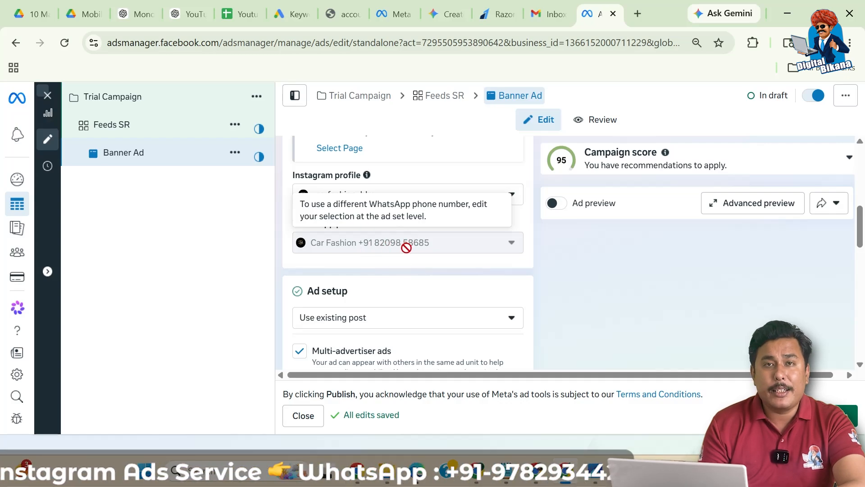
scroll(406, 248, "down", 3)
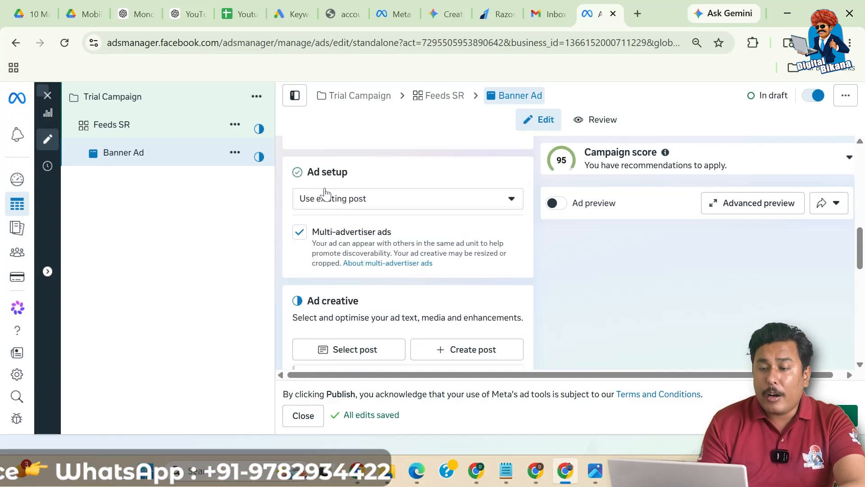
left_click(374, 200)
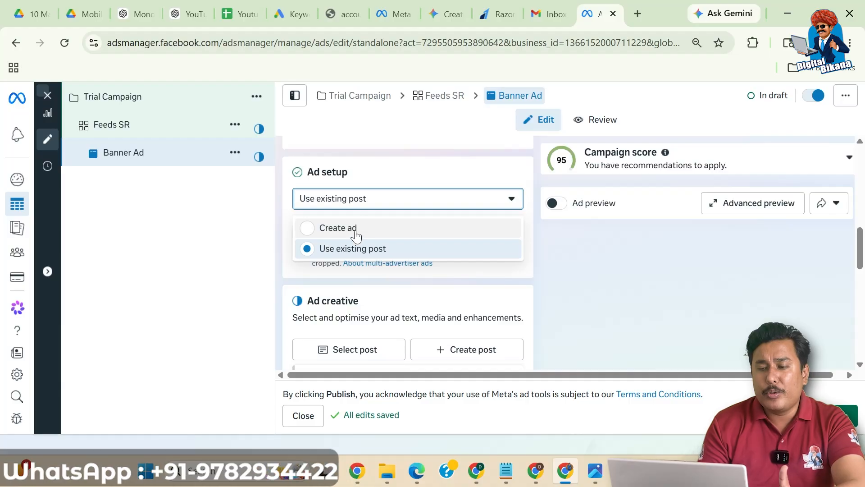
left_click(310, 230)
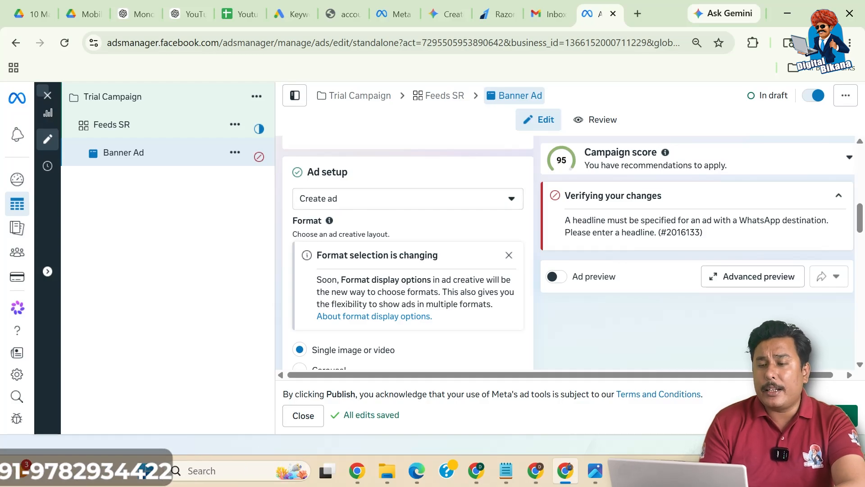
scroll(387, 274, "down", 2)
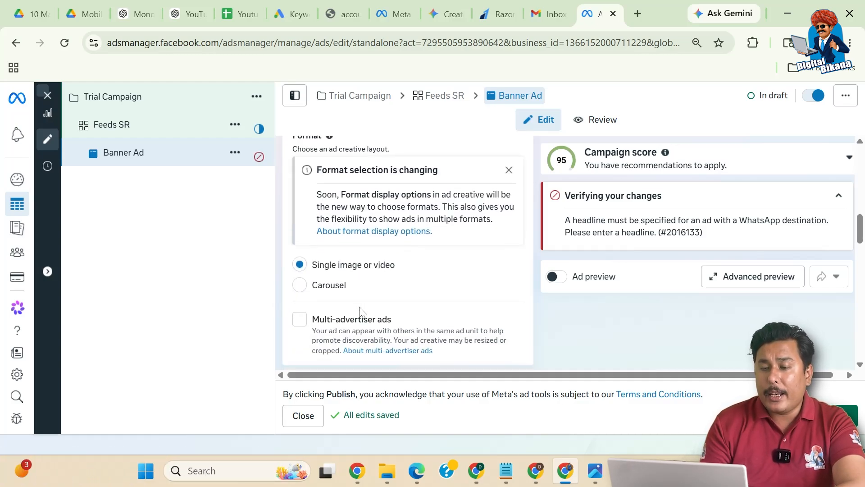
Step: Start setting up the Banner Ad's creative as an image ad
scroll(361, 315, "down", 1)
scroll(357, 286, "up", 1)
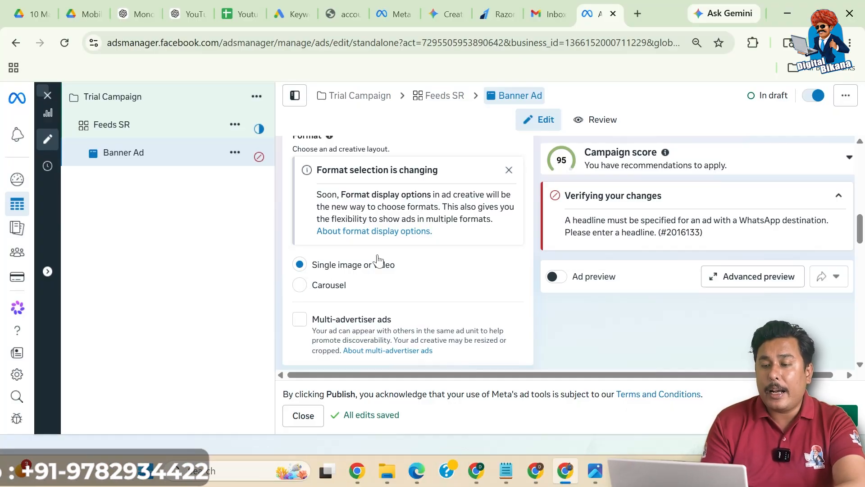
scroll(429, 271, "down", 3)
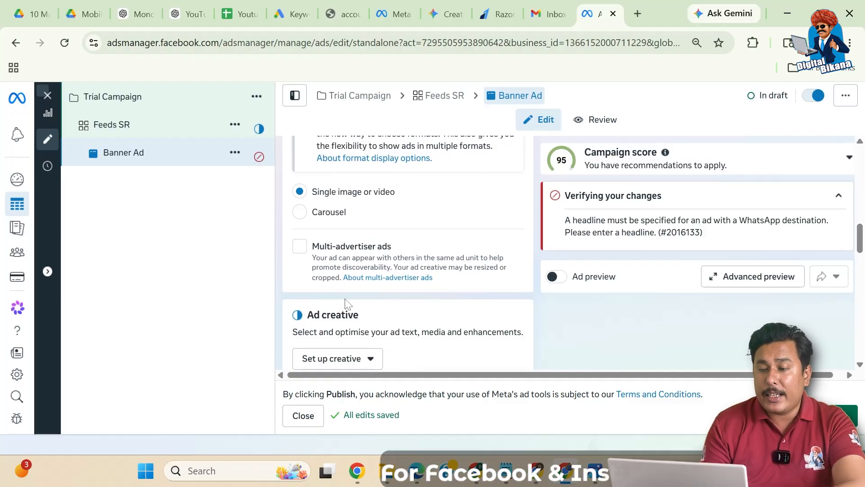
scroll(347, 302, "down", 1)
scroll(344, 303, "down", 1)
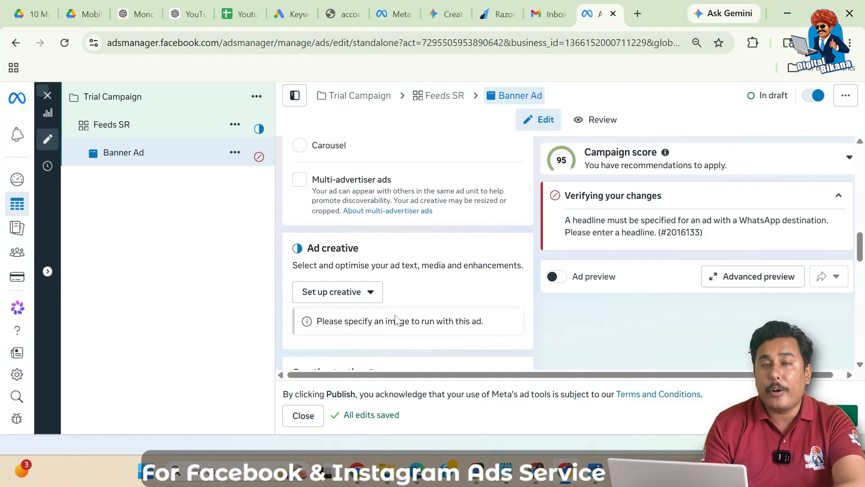
scroll(397, 318, "down", 1)
scroll(397, 319, "down", 1)
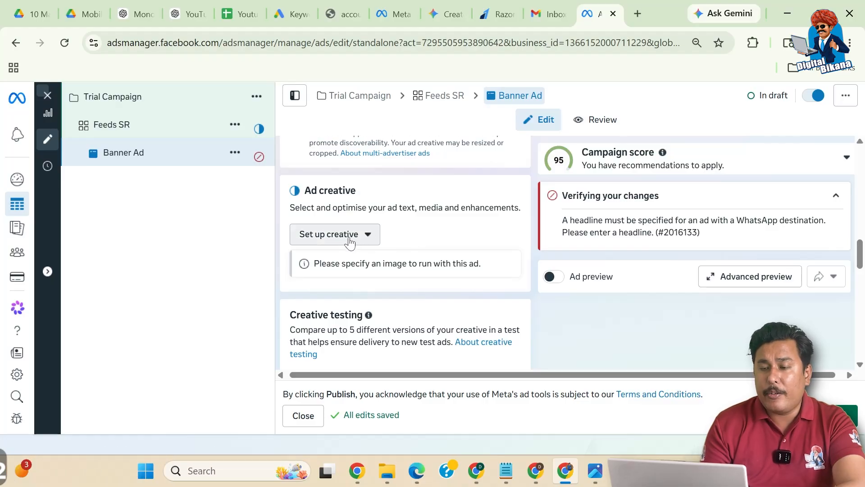
left_click(367, 244)
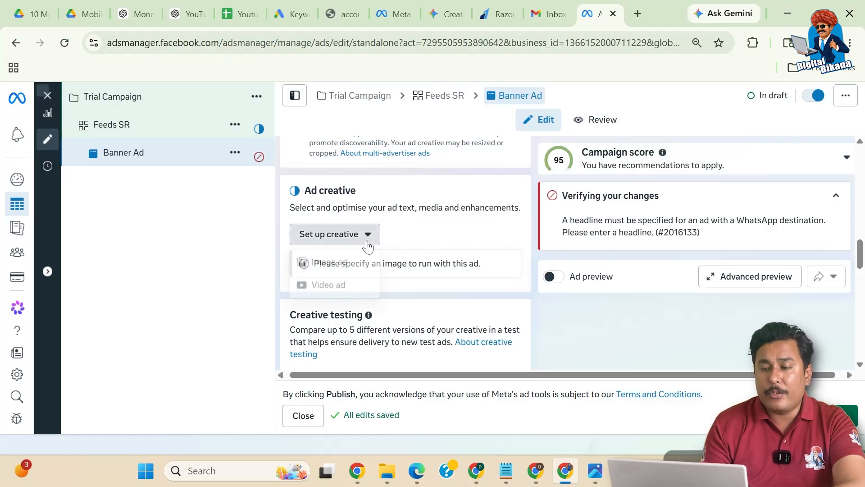
left_click(329, 265)
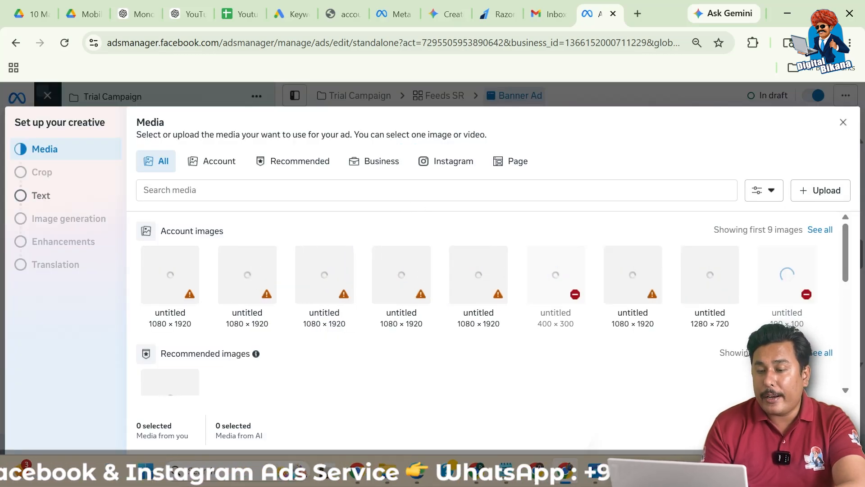
Step: Upload the images "Your Business Ad Here" and "Your Business Ad Here (1)" from the Pictures folder to the ad media
left_click(813, 192)
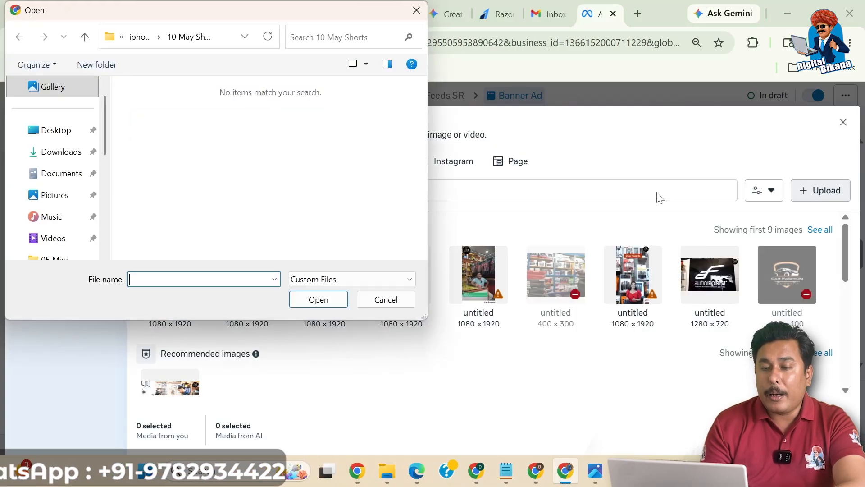
left_click(70, 199)
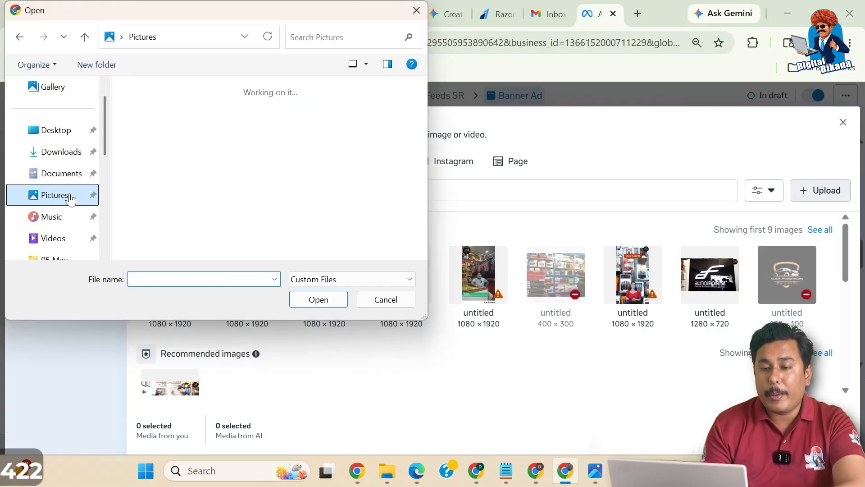
scroll(231, 198, "down", 5)
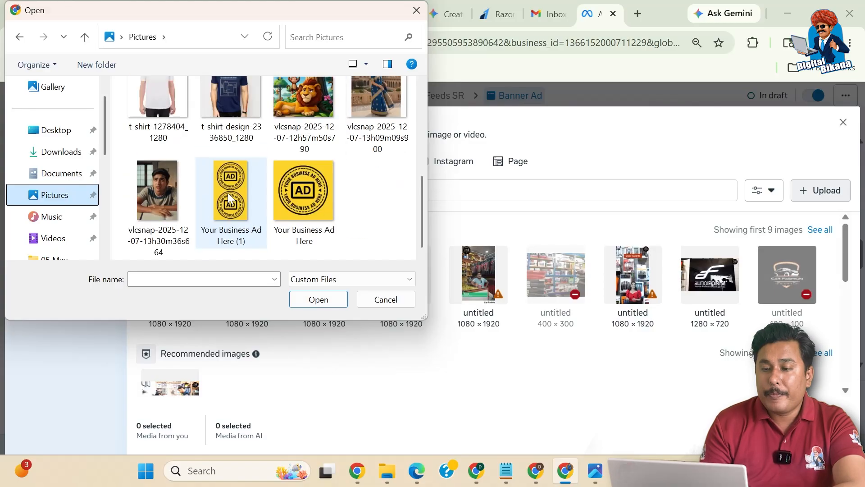
left_click(303, 195)
left_click(237, 188, "ctrl")
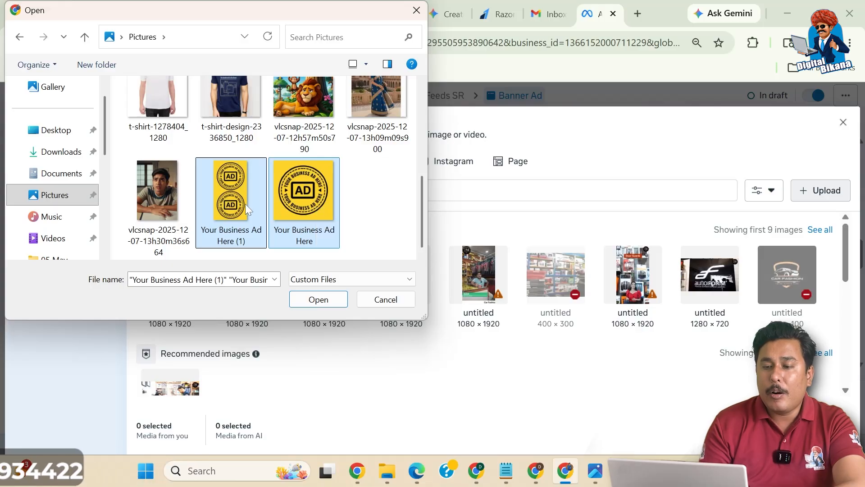
left_click(318, 300)
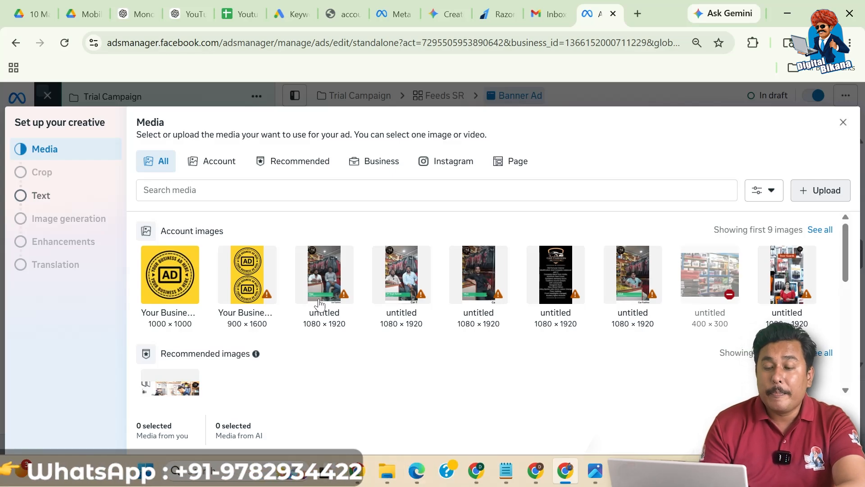
Step: Use the uploaded 1000 × 1000 "Your Business Ad Here" image as the ad's media and accept its suggested placement crops
left_click(197, 285)
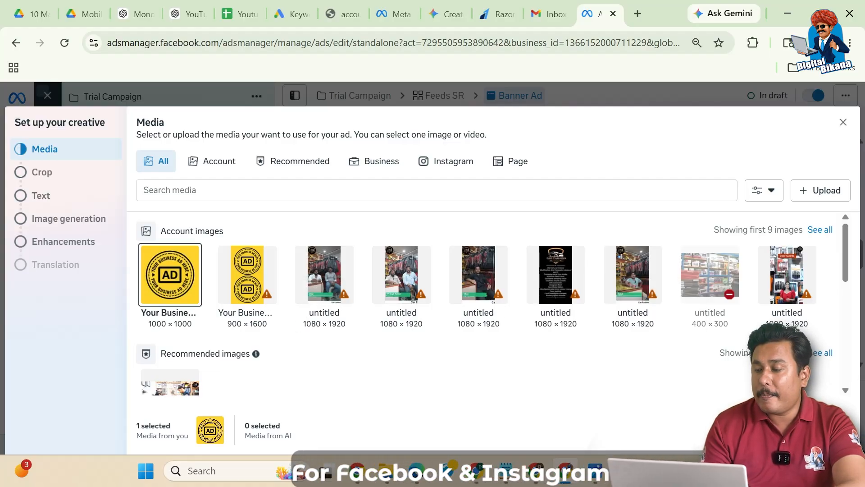
left_click(833, 430)
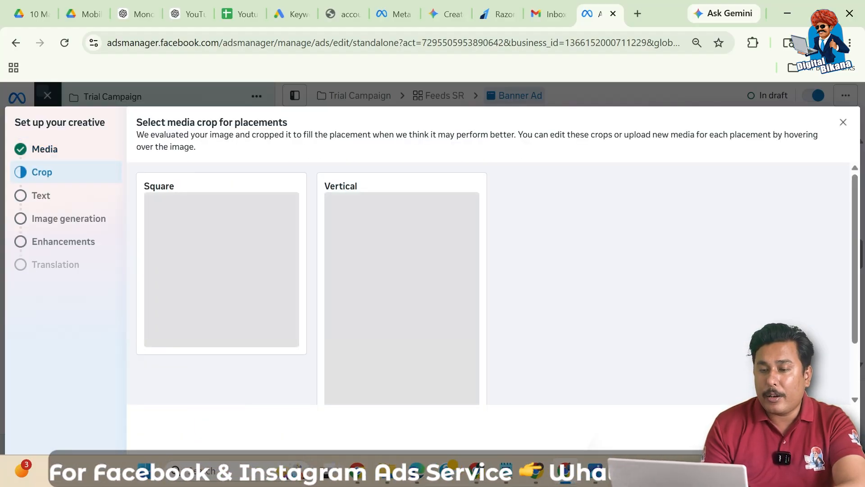
left_click(834, 430)
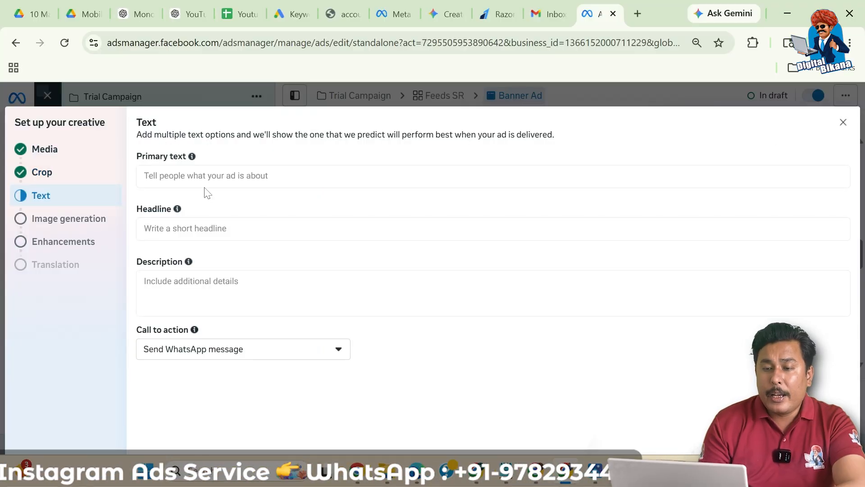
left_click(206, 176)
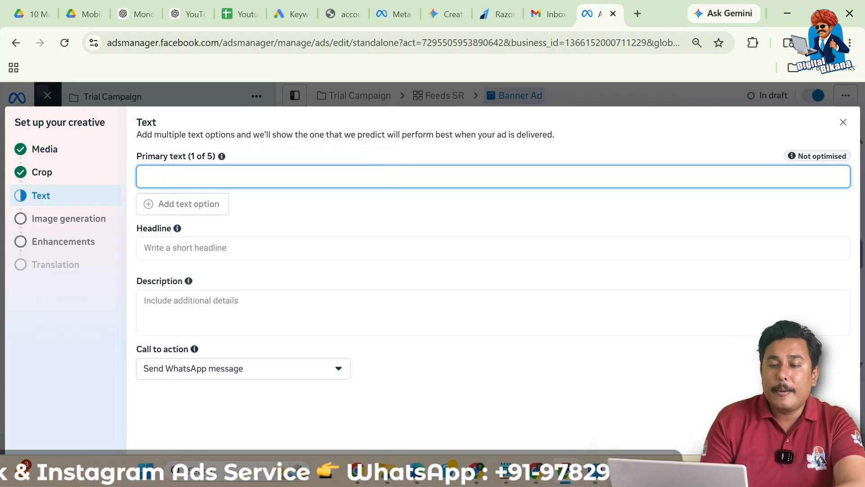
left_click(184, 248)
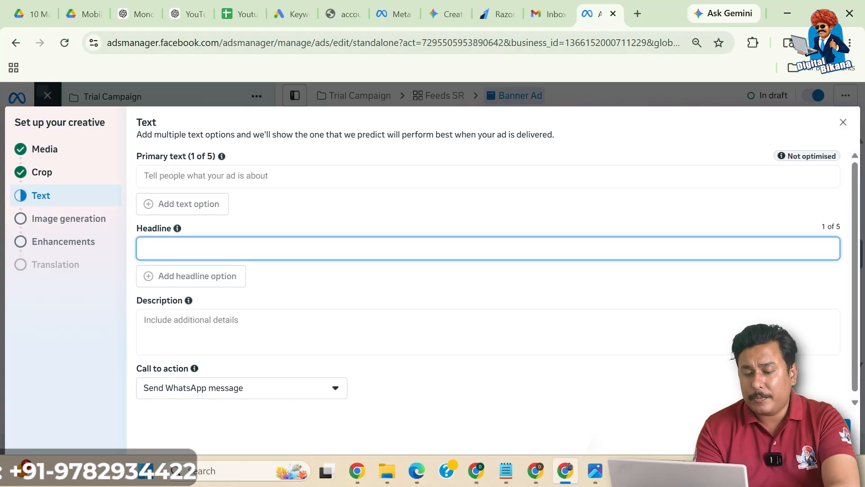
type("Con")
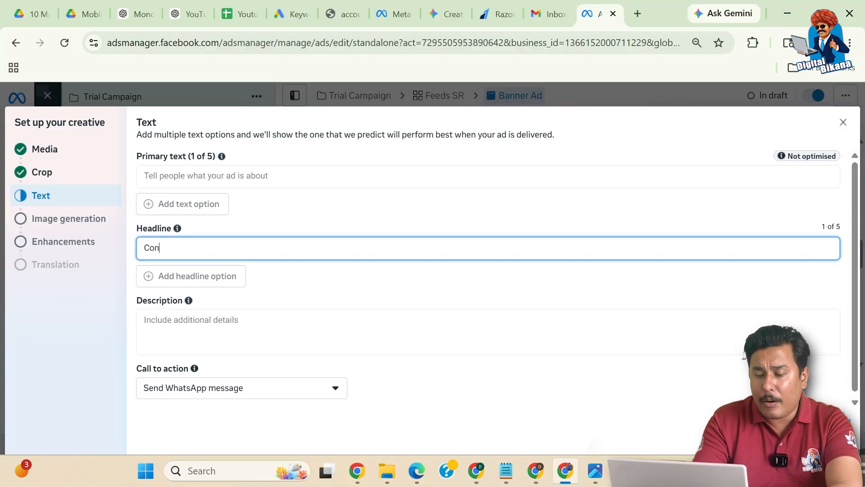
type("tact Now")
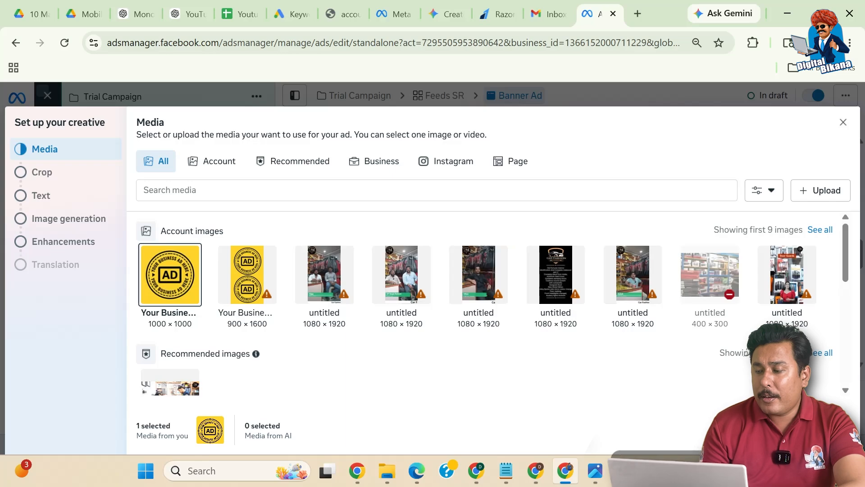
Step: Keep the selected image and its suggested crops, and set the ad's headline to "Contact Now"
left_click(832, 430)
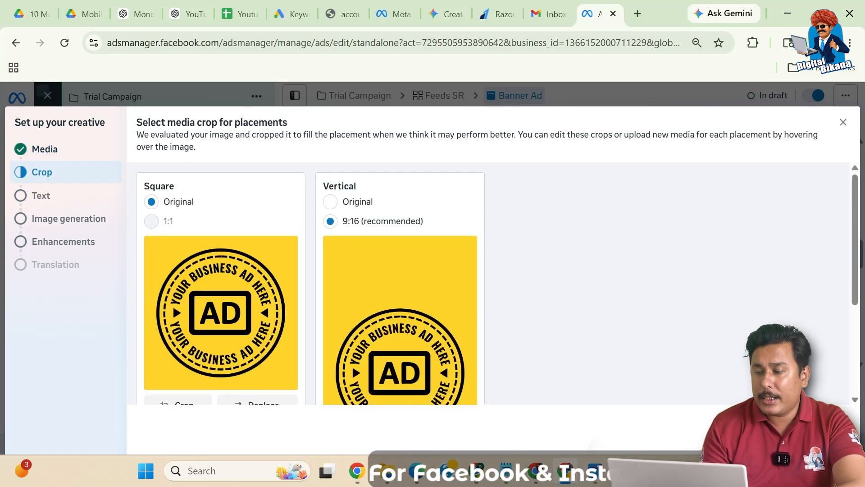
left_click(832, 430)
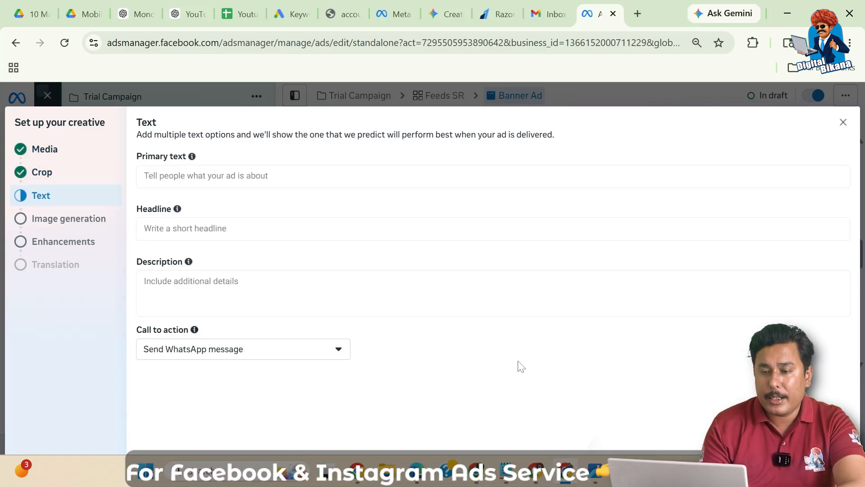
left_click(495, 229)
type("Contact")
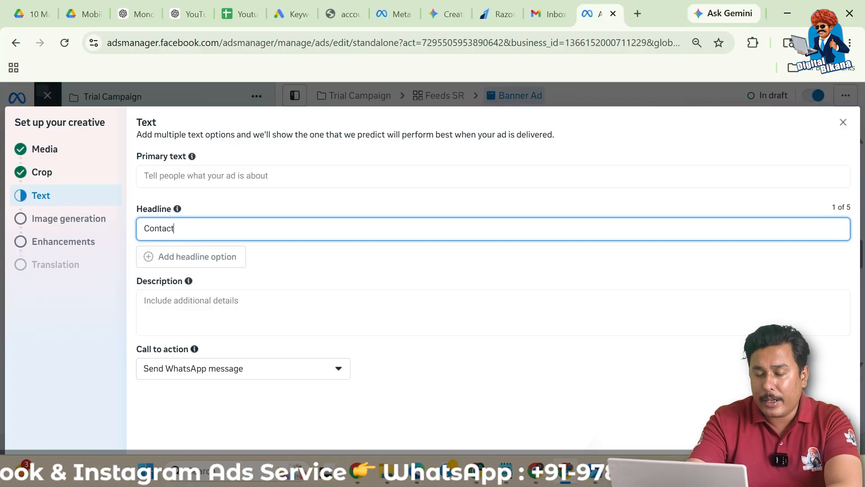
type(" Now")
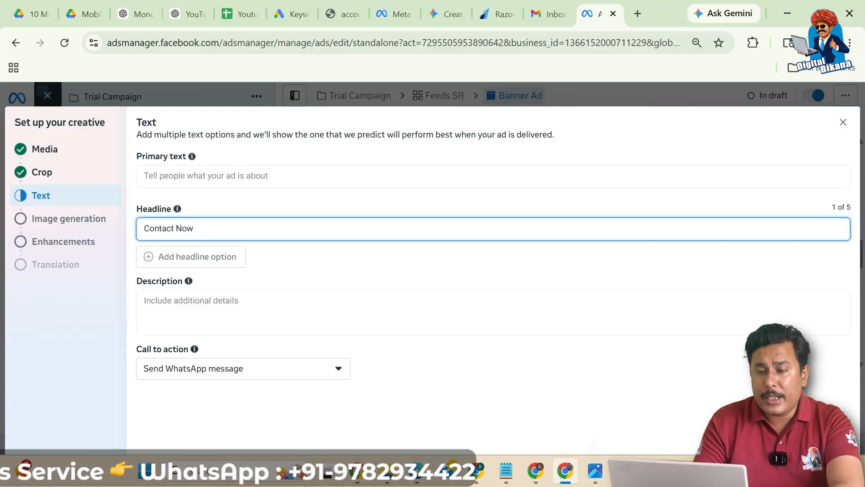
left_click(284, 207)
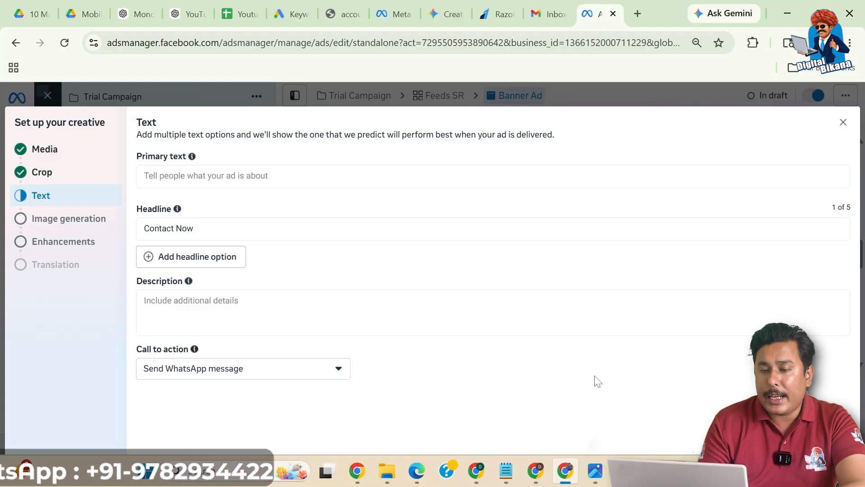
Step: Continue to Advantage+ creative image generation and examine the suggested AI-generated variations of the banner
left_click(833, 437)
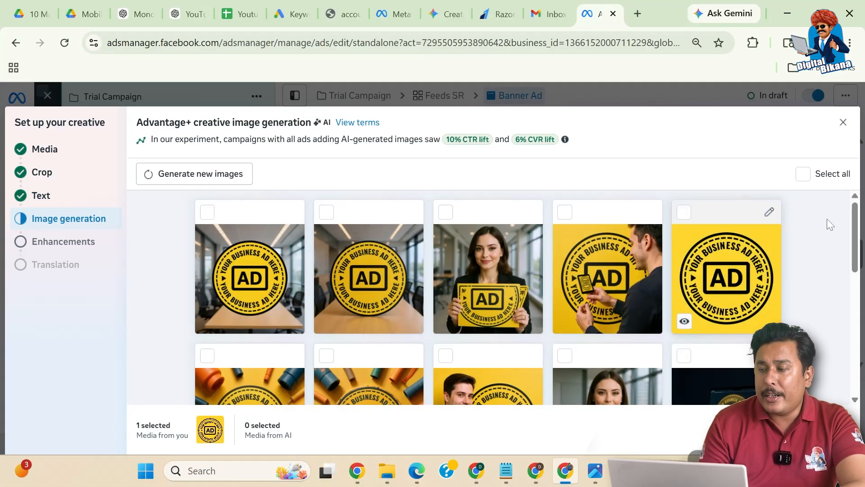
scroll(851, 251, "down", 2)
scroll(844, 302, "down", 8)
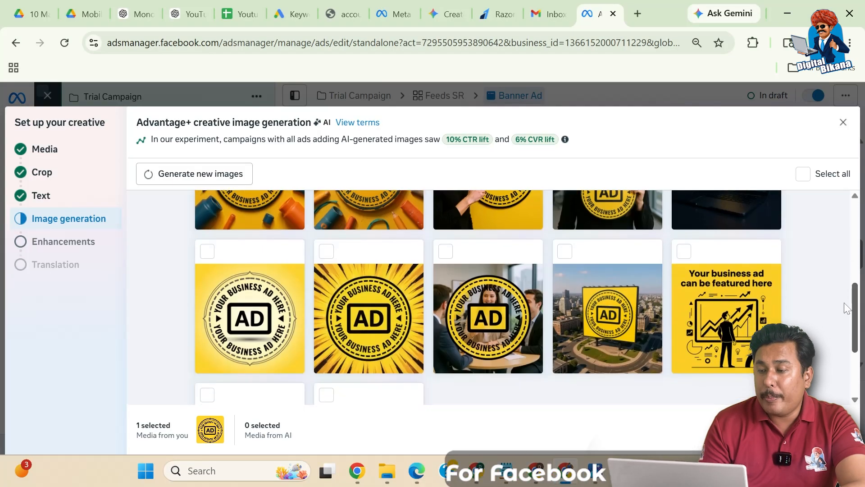
scroll(843, 339, "up", 3)
scroll(839, 334, "down", 2)
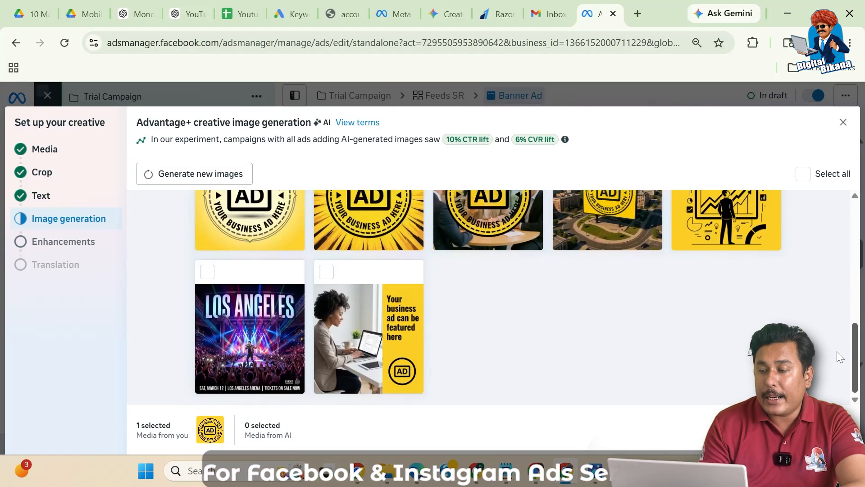
scroll(839, 290, "up", 8)
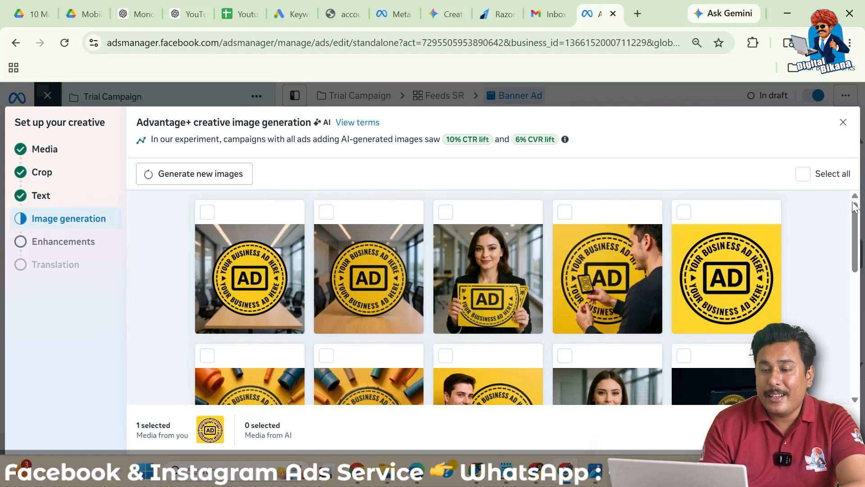
scroll(855, 208, "down", 8)
scroll(858, 345, "down", 1)
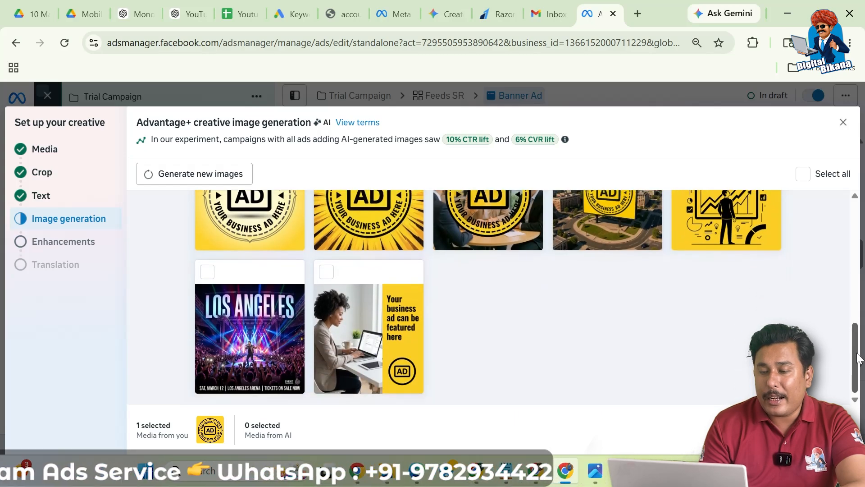
scroll(857, 352, "up", 10)
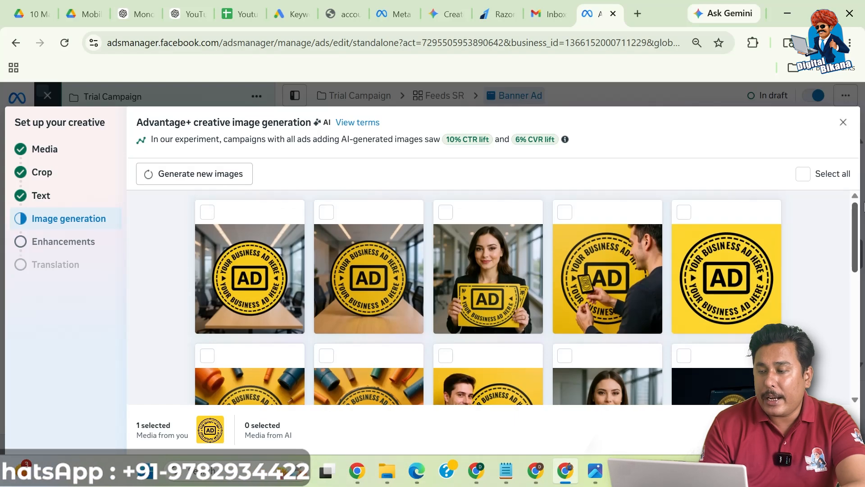
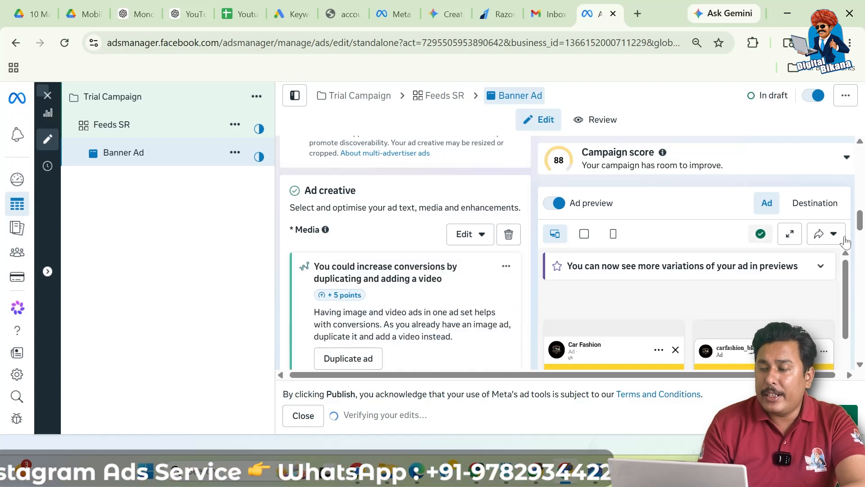
Step: Review the remaining Banner Ad settings down to Tracking and examine the ad previews for feeds, stories and reels
left_click_drag(860, 228, 860, 241)
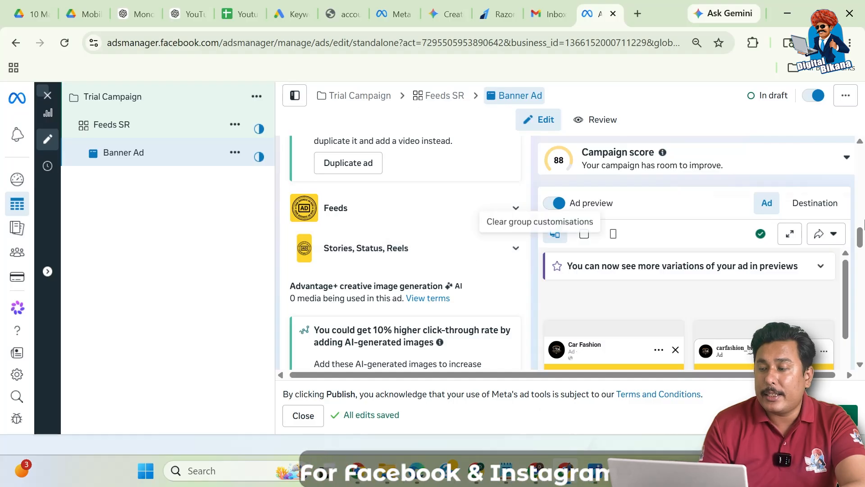
left_click_drag(861, 238, 861, 264)
scroll(856, 243, "down", 10)
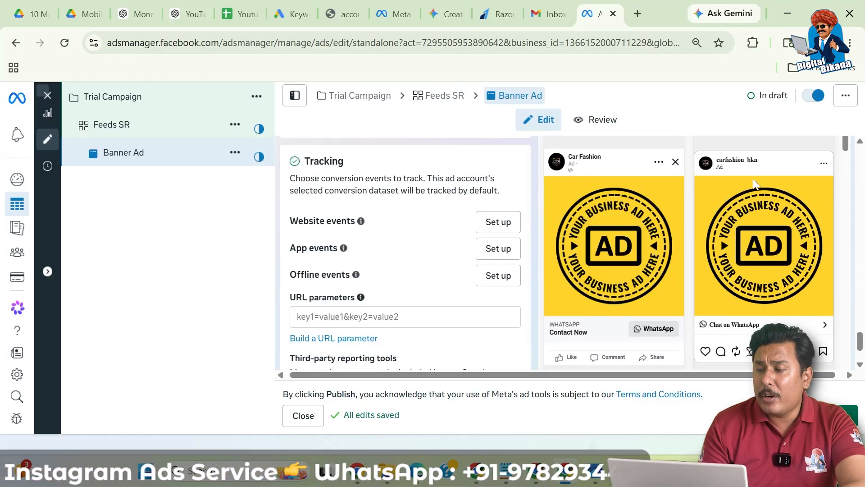
left_click_drag(844, 144, 846, 214)
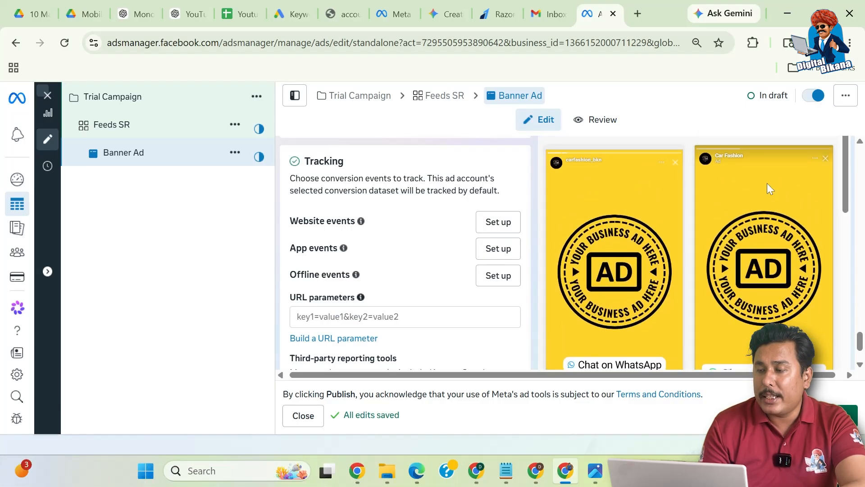
left_click_drag(844, 170, 847, 226)
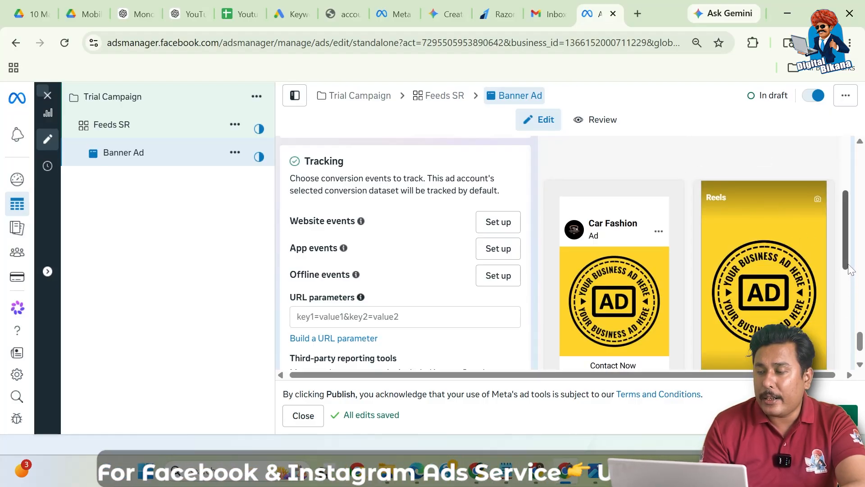
left_click_drag(850, 269, 853, 227)
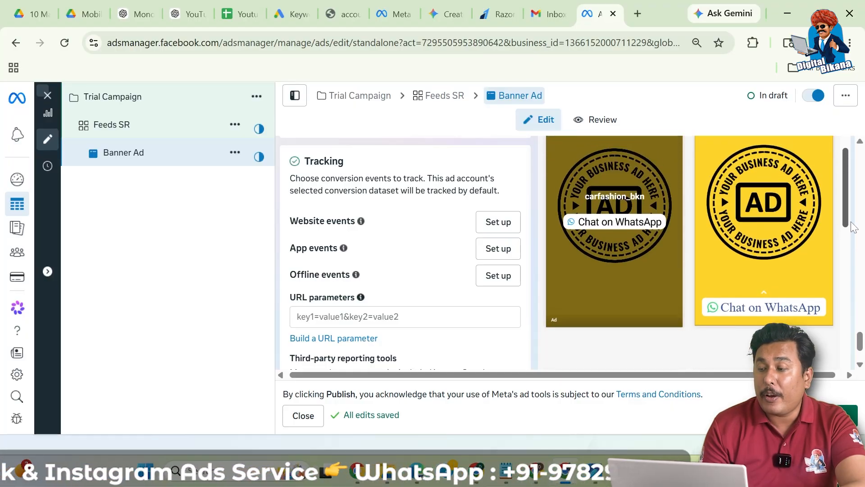
Step: Replace the Stories, Status, Reels placement image with the 900 × 1600 "Your Business Ad Here (1).png" and save the placement edit
left_click_drag(860, 342, 853, 234)
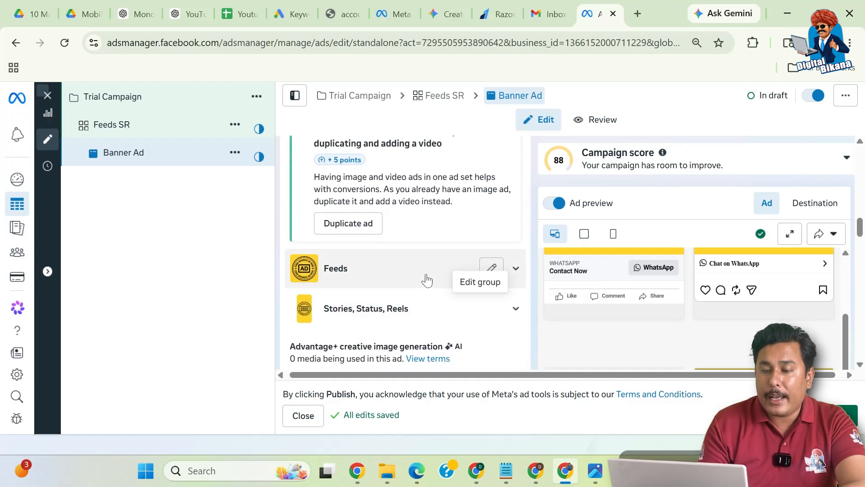
scroll(435, 293, "up", 2)
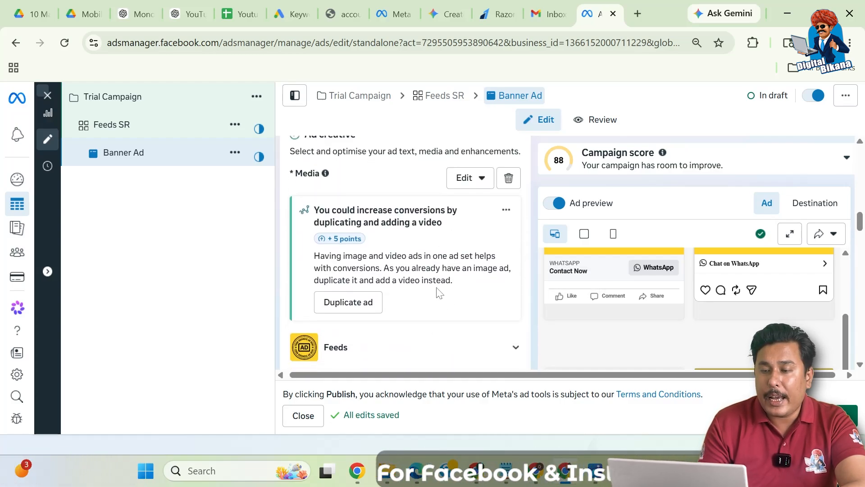
scroll(436, 293, "down", 2)
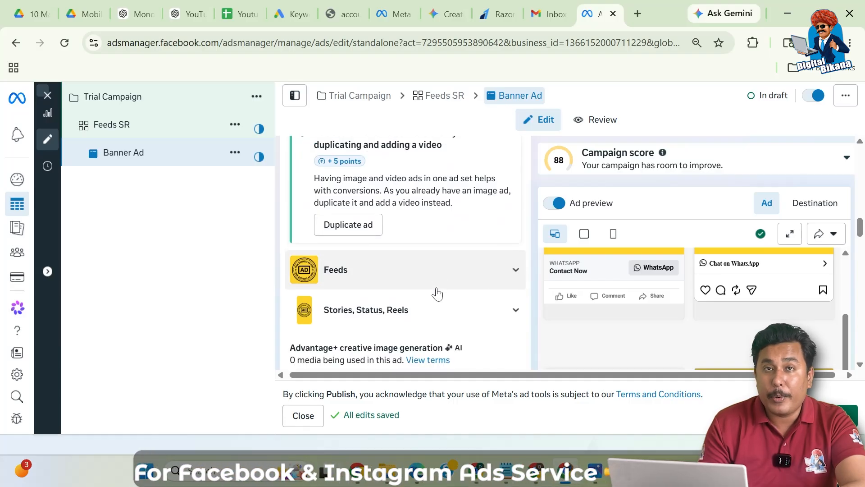
scroll(436, 294, "down", 1)
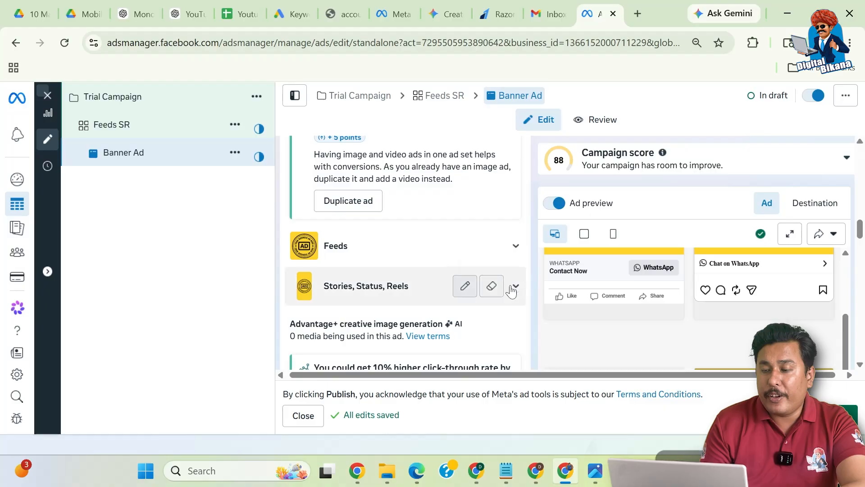
left_click(465, 287)
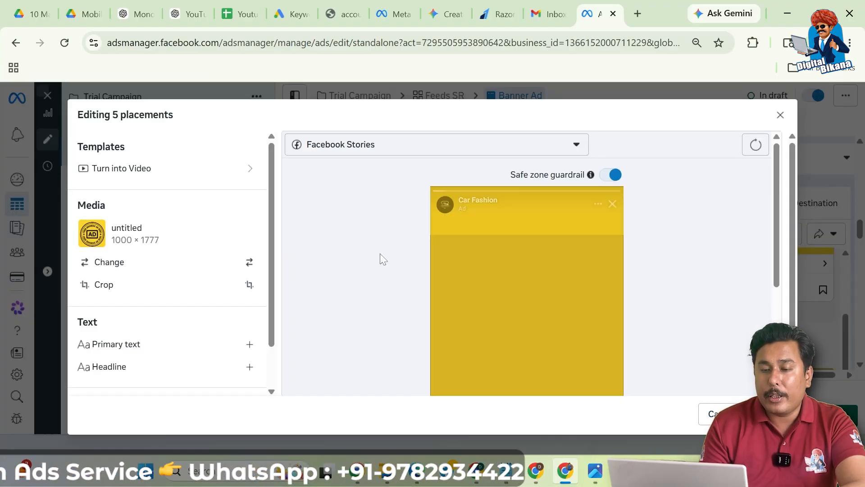
left_click(121, 269)
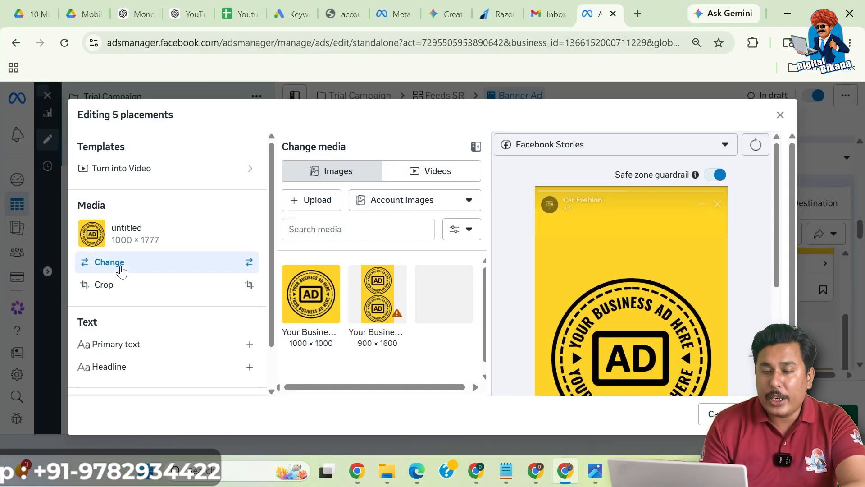
left_click(375, 293)
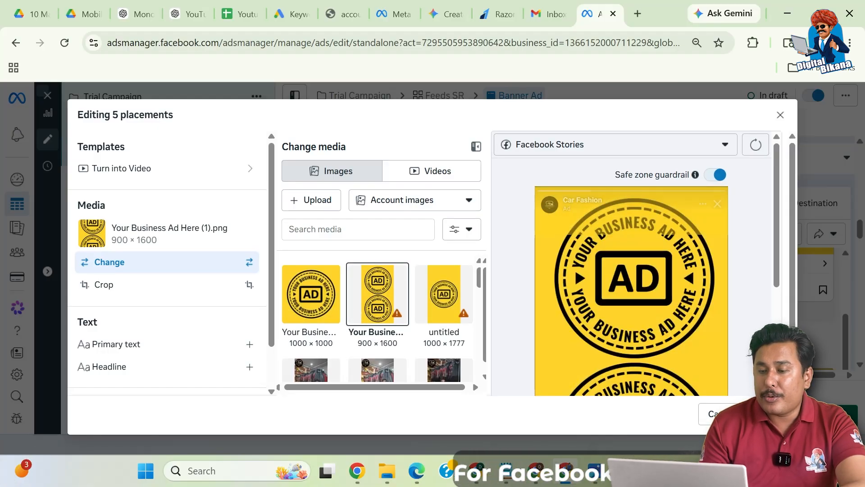
left_click(768, 413)
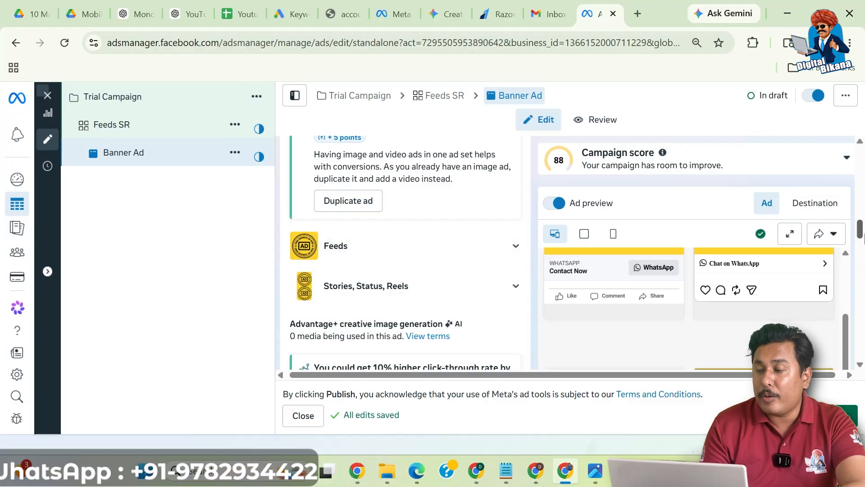
Step: Review the Banner Ad's preview, primary text, headline, description, call to action and Advantage+ creative enhancement settings
scroll(862, 237, "down", 5)
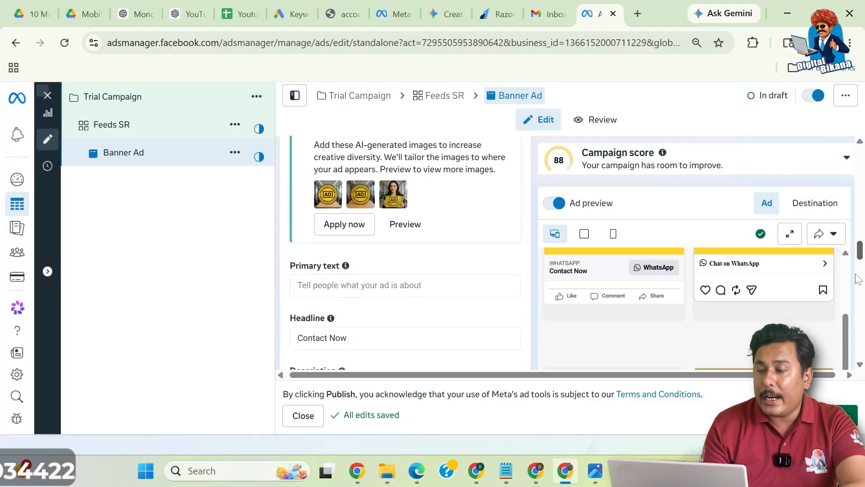
left_click_drag(845, 324, 849, 294)
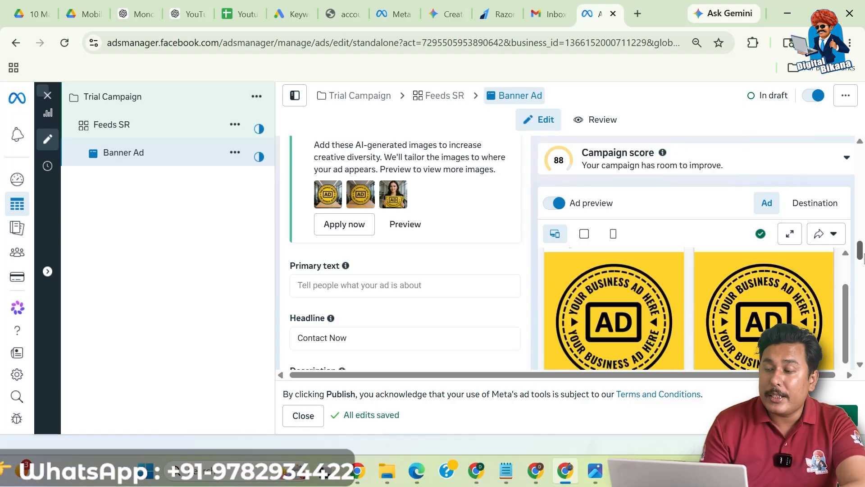
left_click_drag(862, 254, 862, 270)
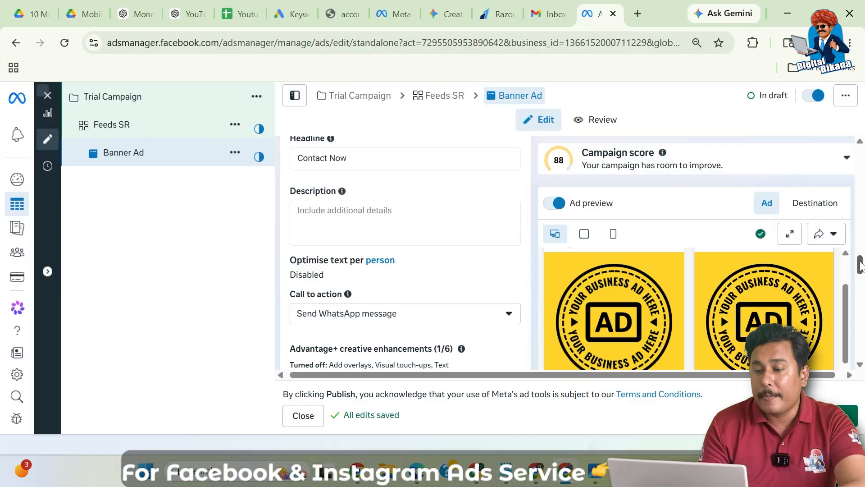
left_click_drag(861, 266, 861, 231)
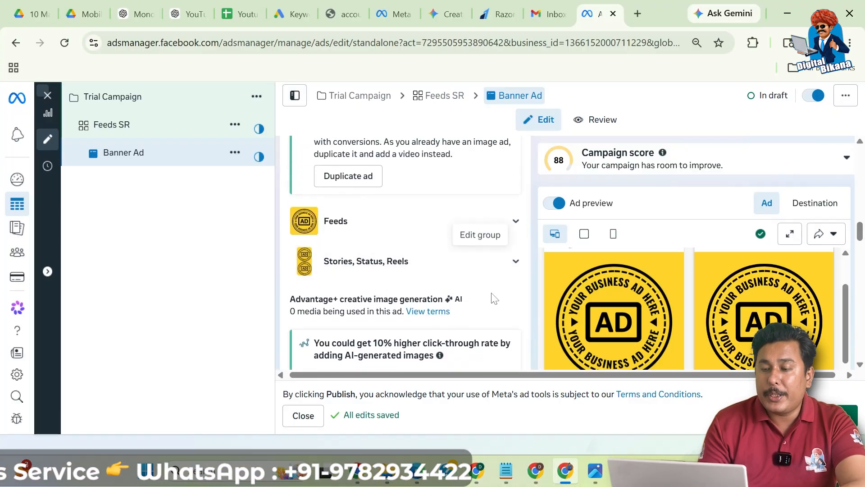
scroll(494, 298, "down", 5)
scroll(494, 298, "down", 3)
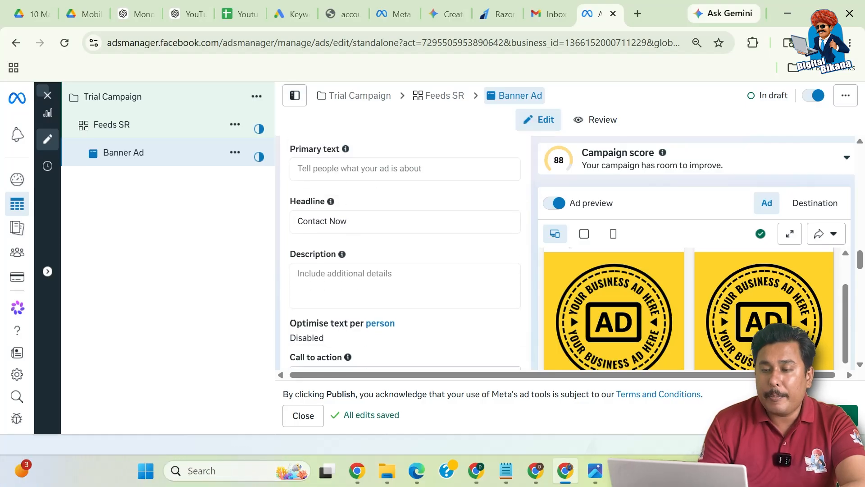
scroll(405, 253, "down", 1)
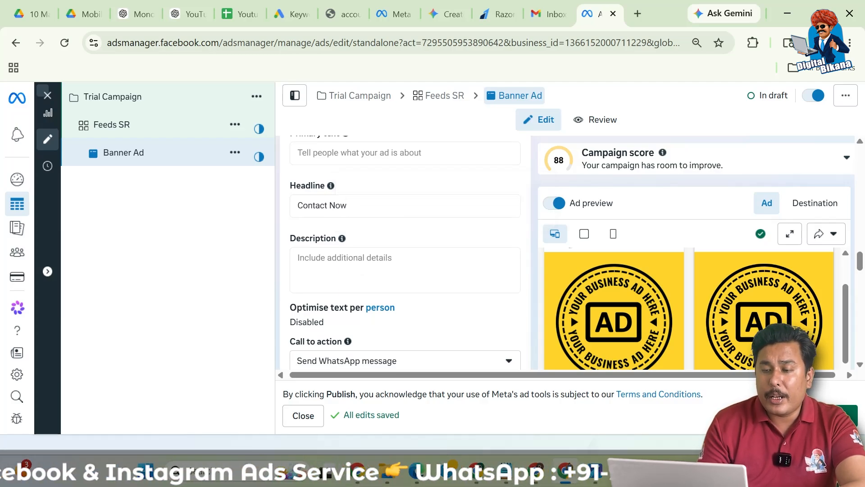
scroll(405, 252, "down", 1)
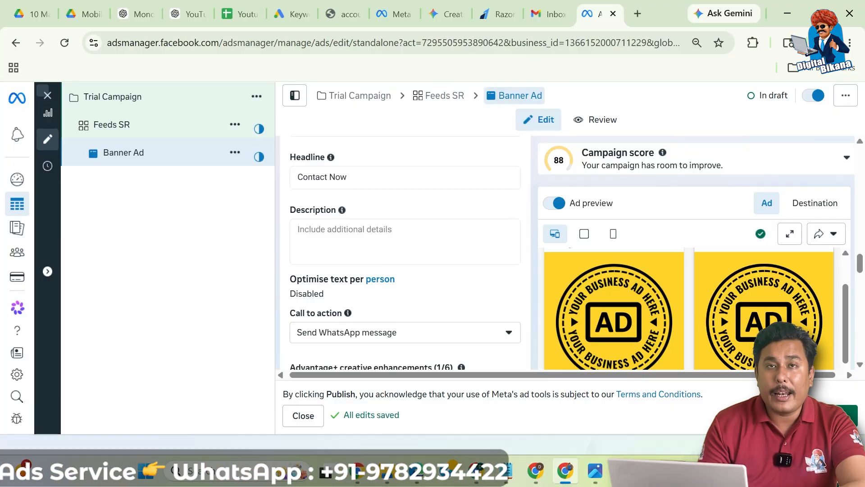
scroll(424, 262, "down", 2)
scroll(424, 262, "down", 1)
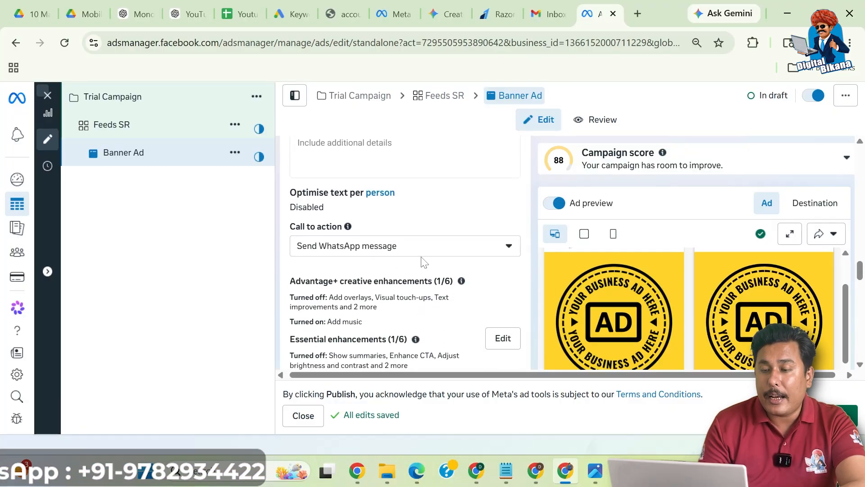
scroll(479, 283, "down", 10)
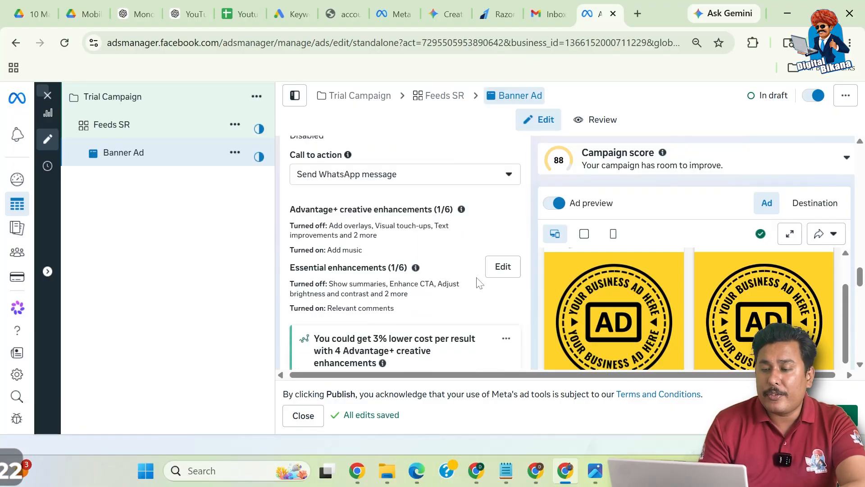
Step: Examine the Start conversations message template's welcome and pre-filled messages with their WhatsApp preview, and close the template editor without changes
scroll(480, 283, "down", 3)
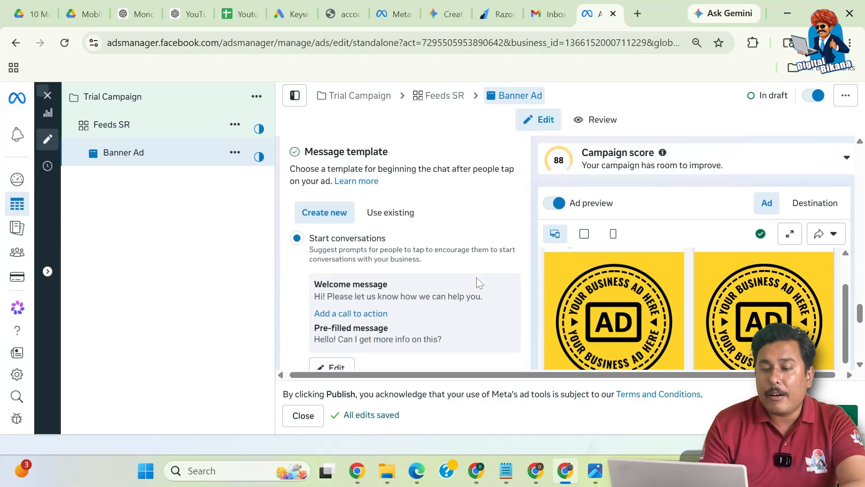
scroll(477, 277, "down", 1)
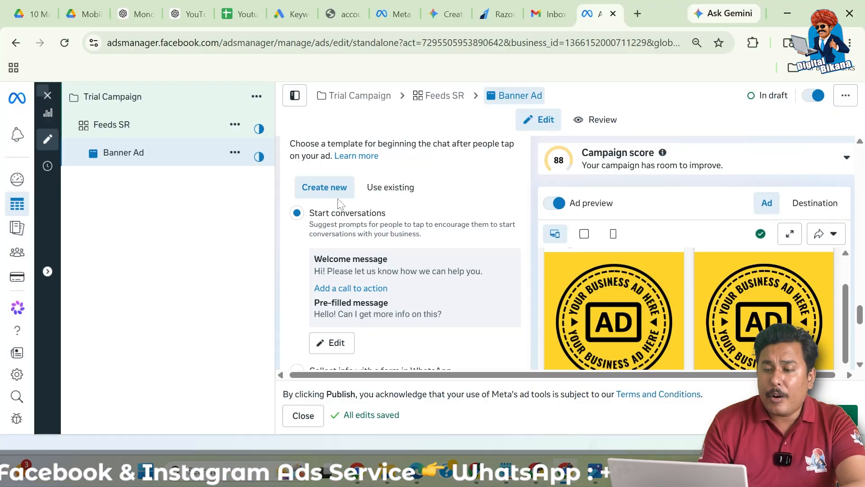
scroll(431, 202, "up", 2)
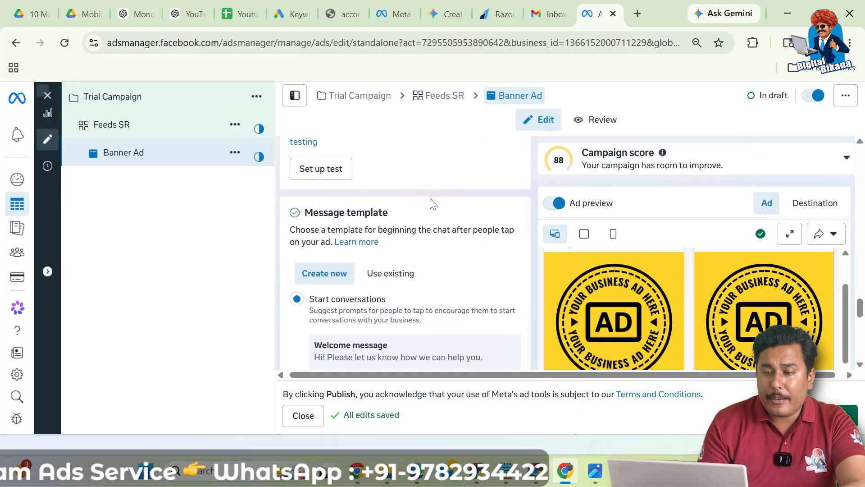
scroll(430, 204, "down", 3)
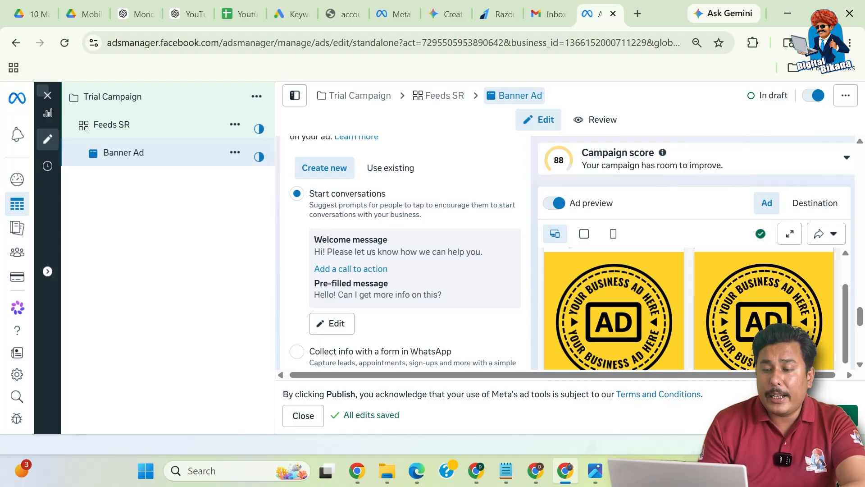
left_click(345, 324)
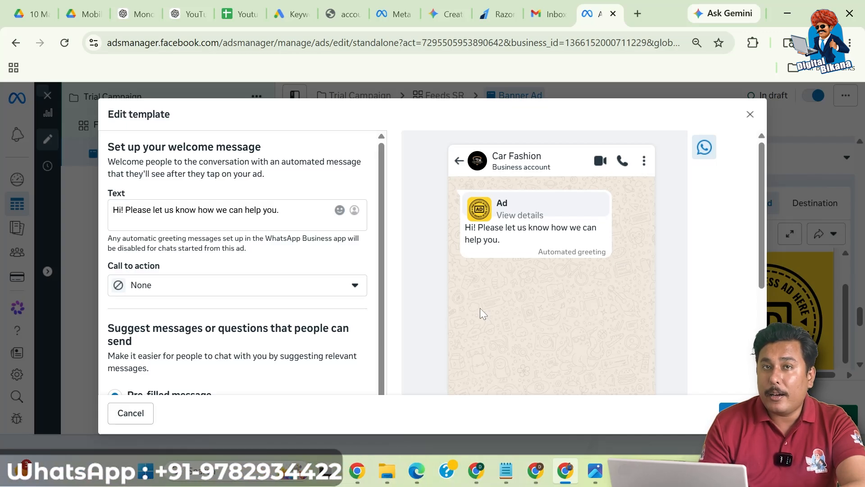
scroll(480, 307, "down", 4)
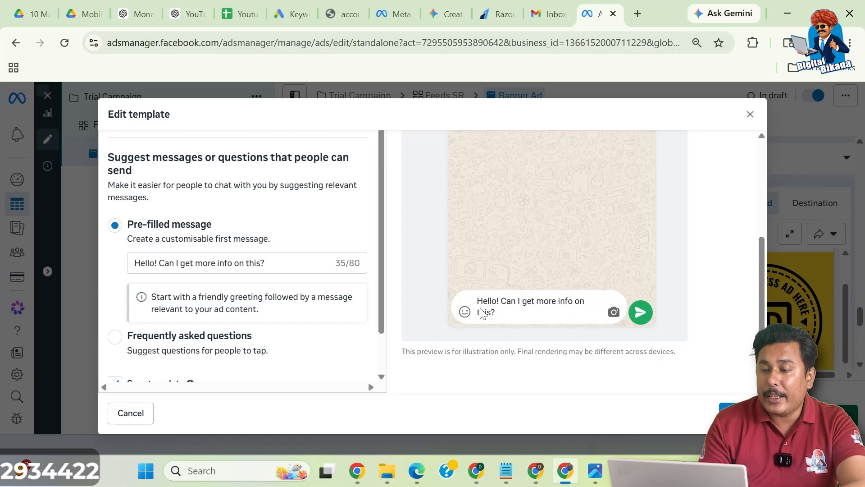
scroll(480, 308, "up", 4)
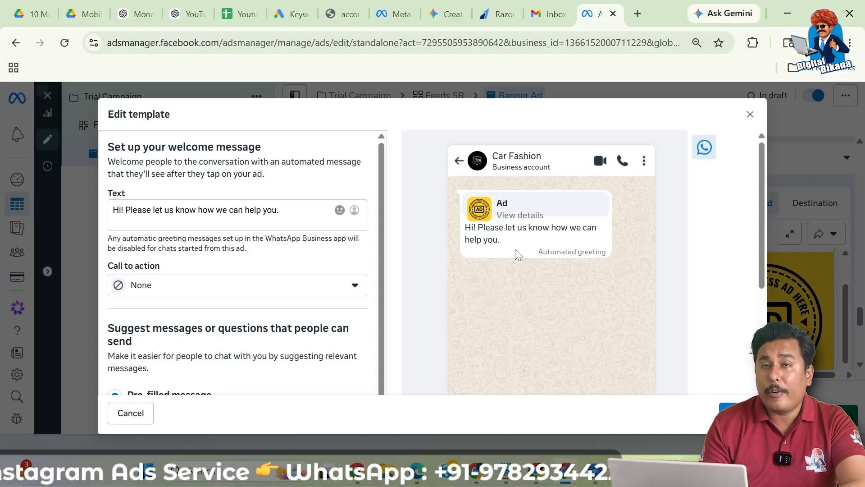
scroll(516, 249, "down", 4)
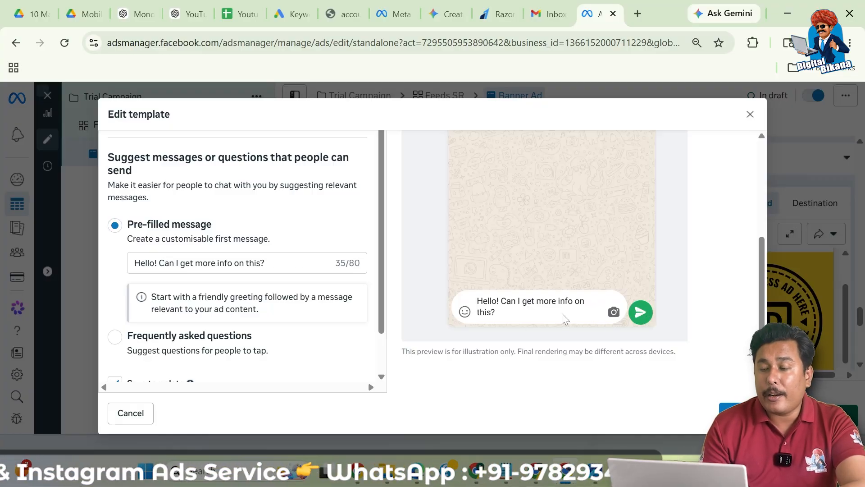
scroll(562, 314, "up", 2)
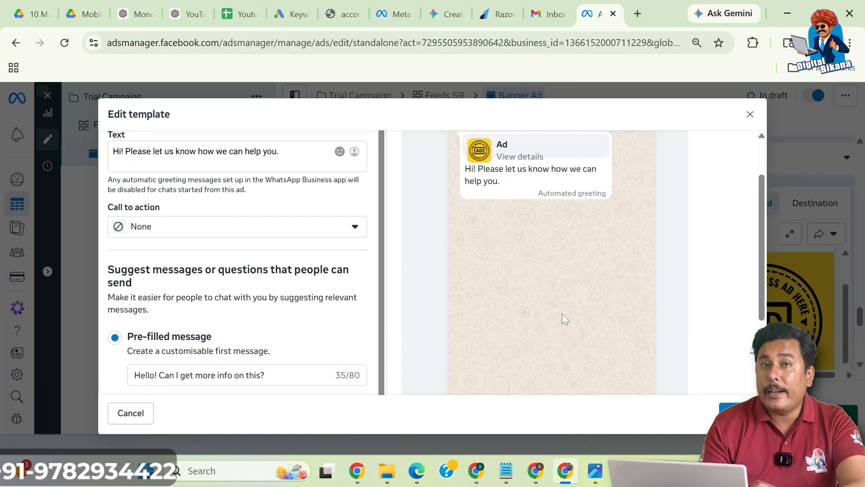
scroll(561, 313, "up", 1)
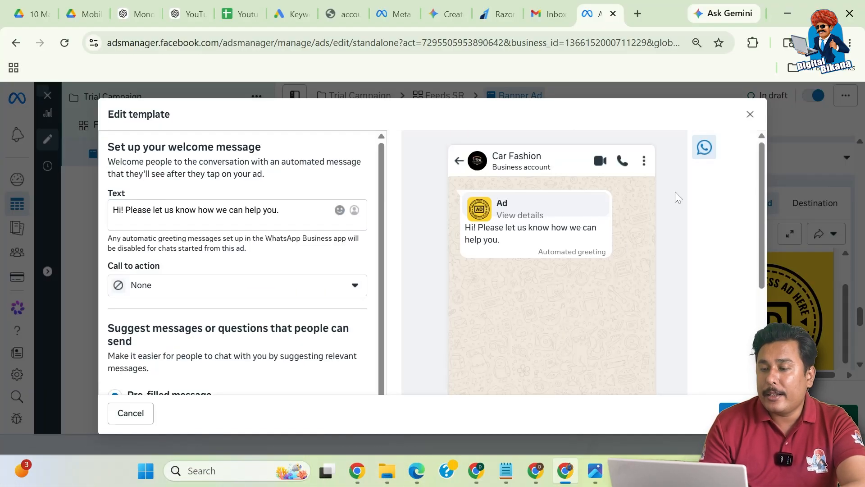
left_click(750, 115)
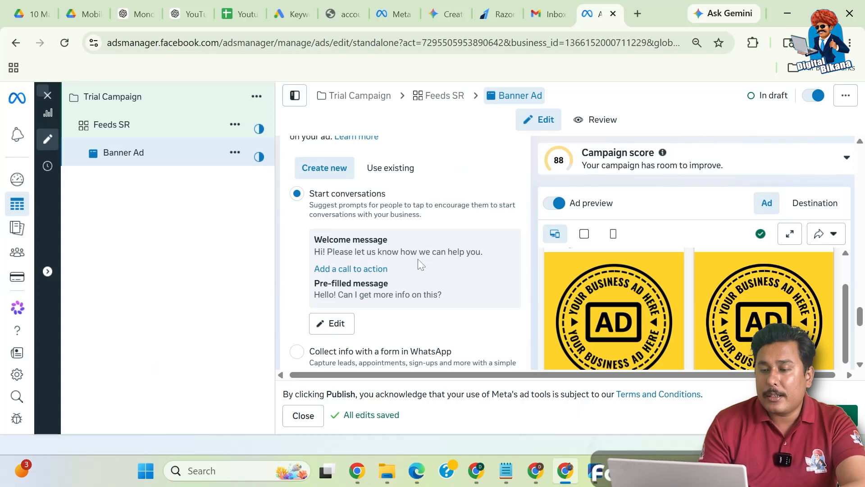
scroll(418, 259, "up", 1)
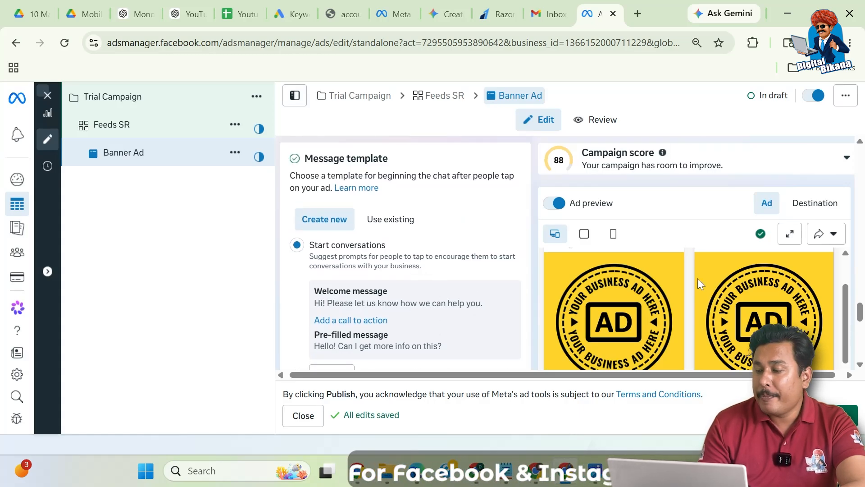